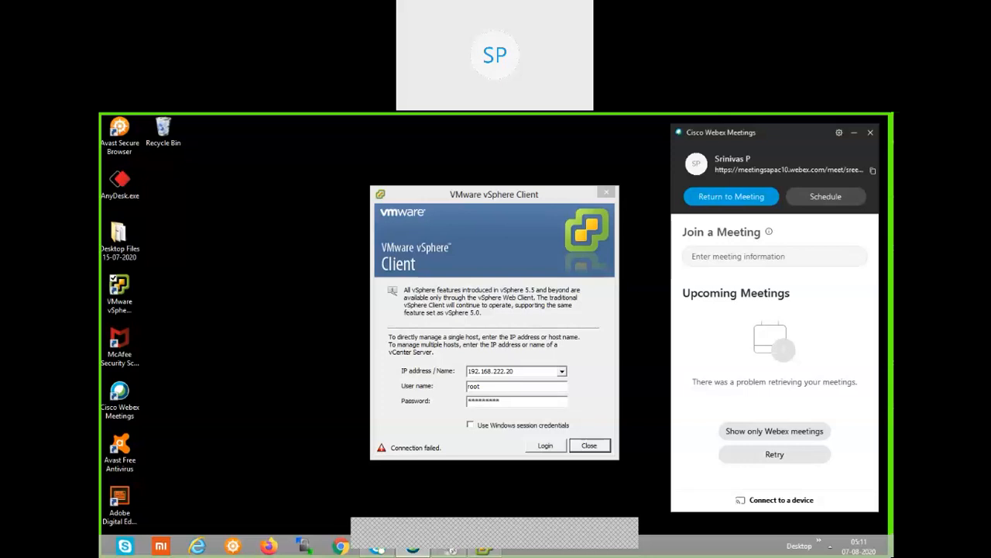
# Step: Clear the local desktop by closing the Webex Meetings window and the vSphere Client login dialog
pyautogui.click(870, 134)
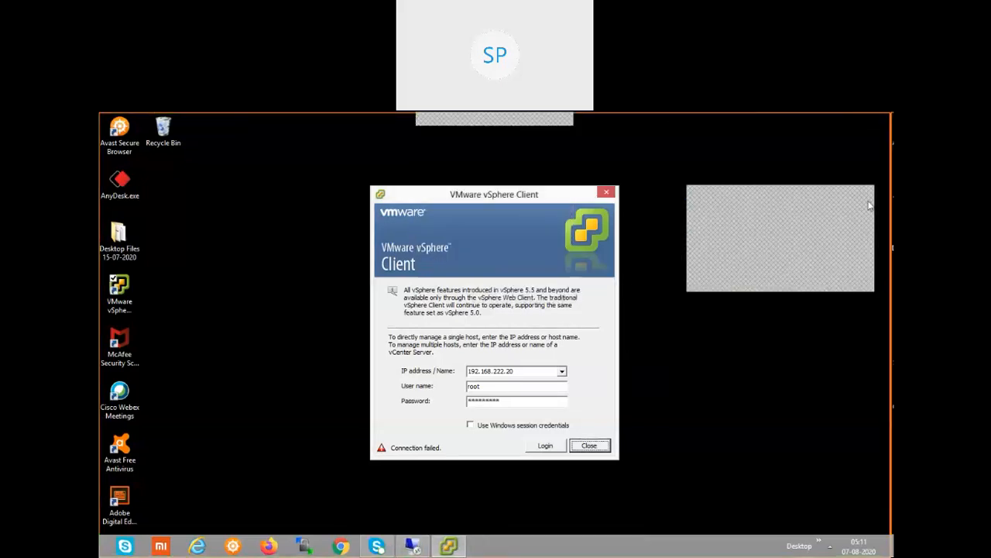
pyautogui.click(701, 199)
pyautogui.moveTo(746, 189); pyautogui.dragTo(790, 129)
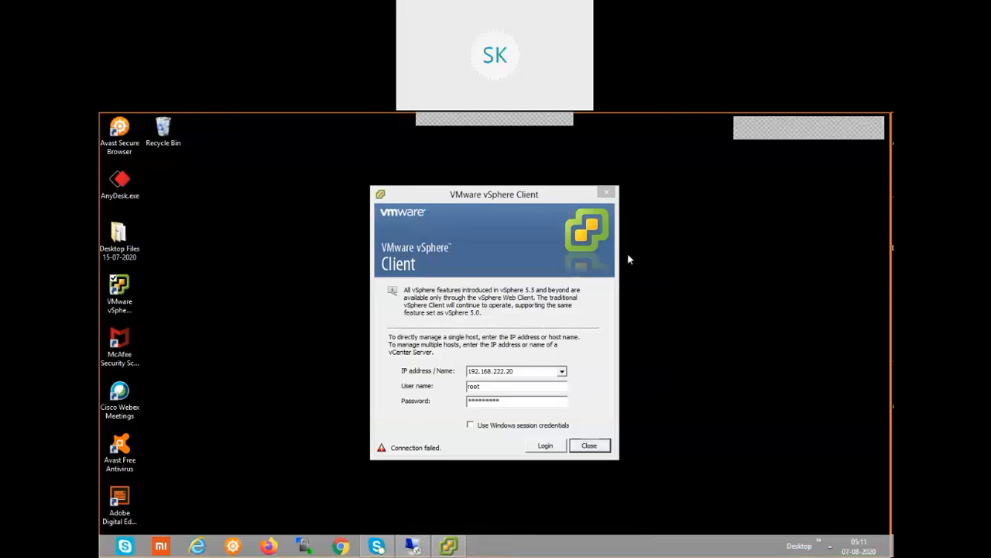
pyautogui.click(606, 193)
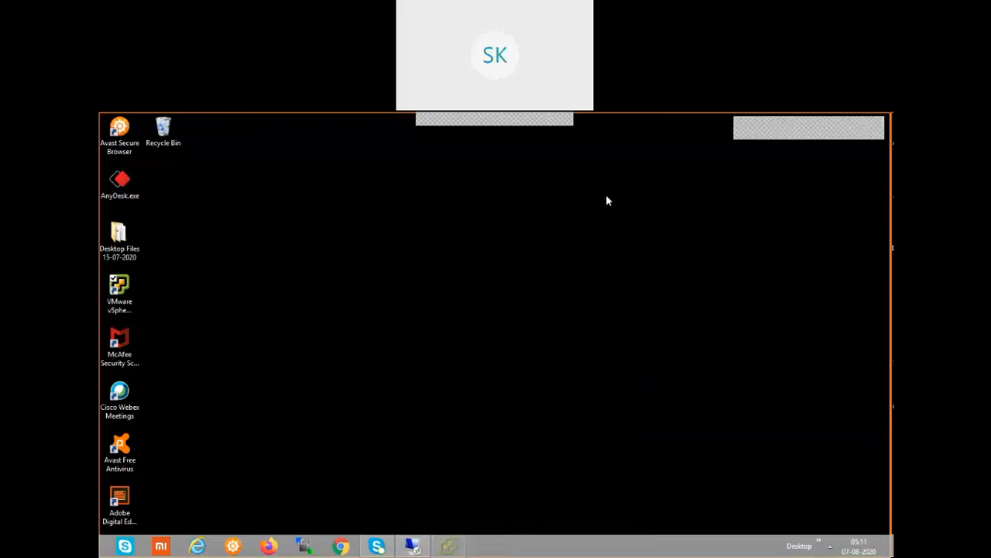
# Step: Switch to the remote desktop session on 192.168.8.10 and show it in full screen
pyautogui.click(414, 546)
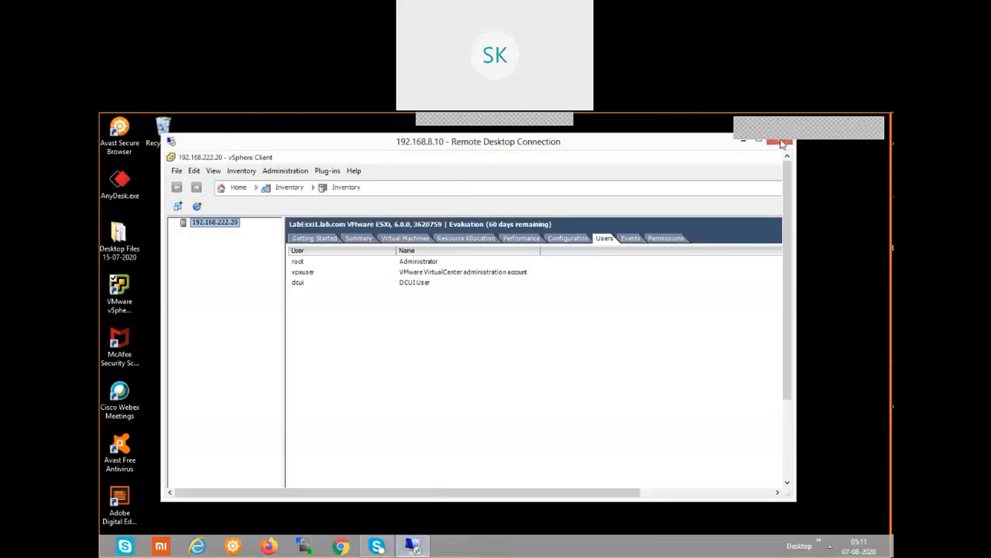
pyautogui.doubleClick(610, 142)
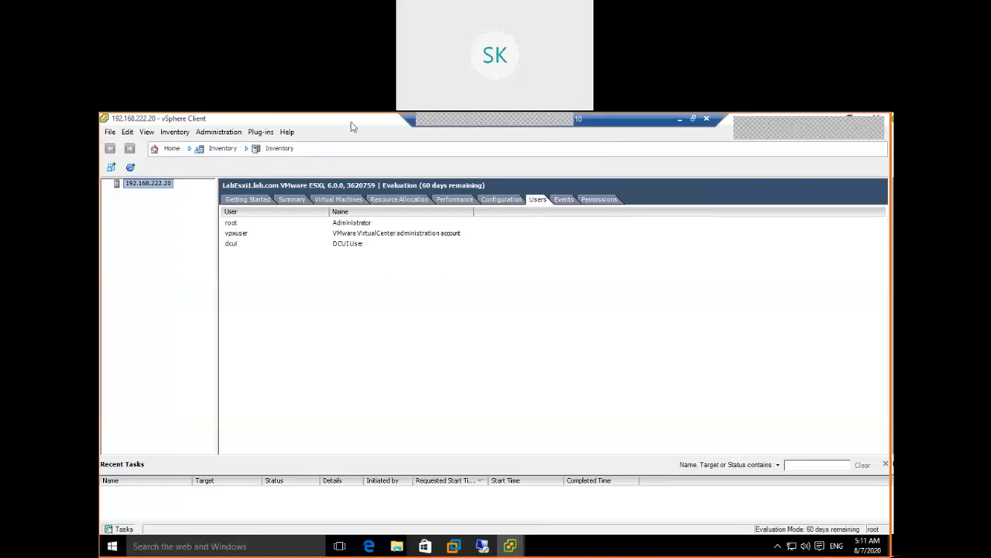
# Step: Take the remote vSphere Client window out of full size and stretch it wider and taller across the desktop
pyautogui.doubleClick(320, 124)
pyautogui.moveTo(376, 164); pyautogui.dragTo(271, 153)
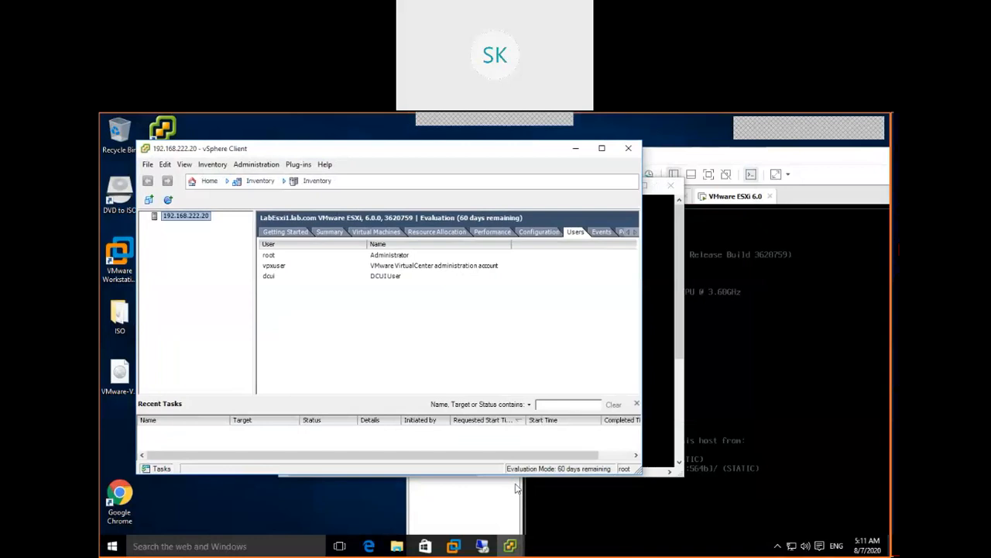
pyautogui.click(656, 305)
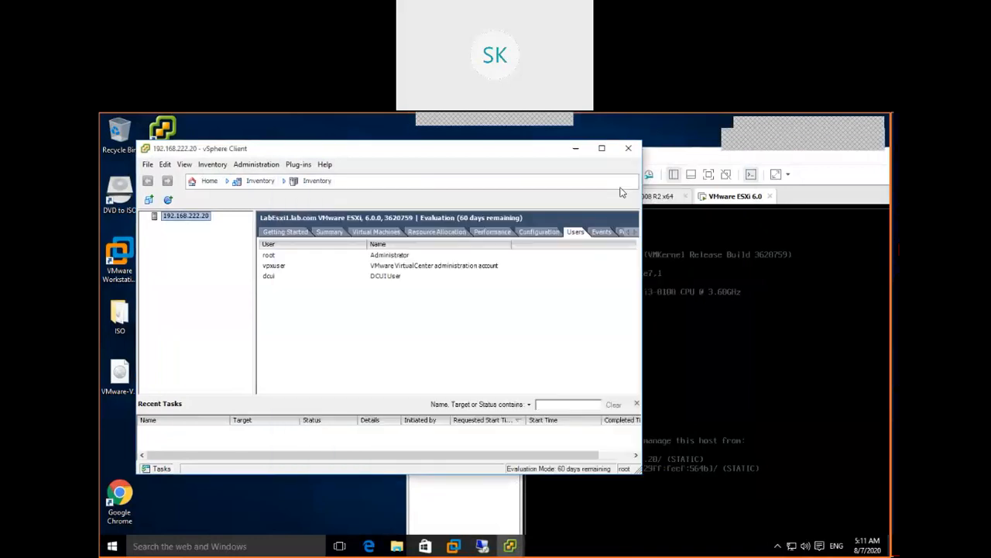
pyautogui.click(618, 186)
pyautogui.moveTo(642, 325); pyautogui.dragTo(880, 344)
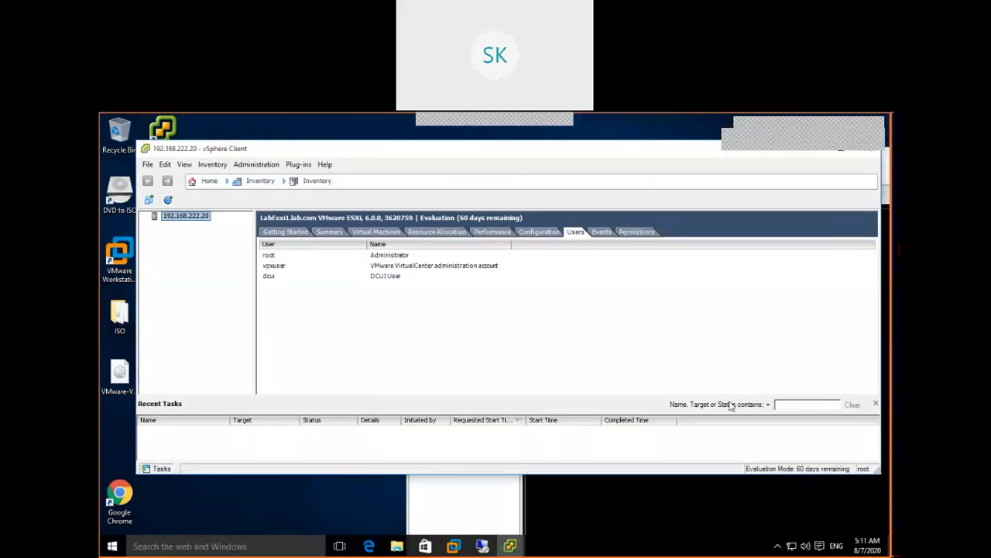
pyautogui.moveTo(618, 474); pyautogui.dragTo(611, 526)
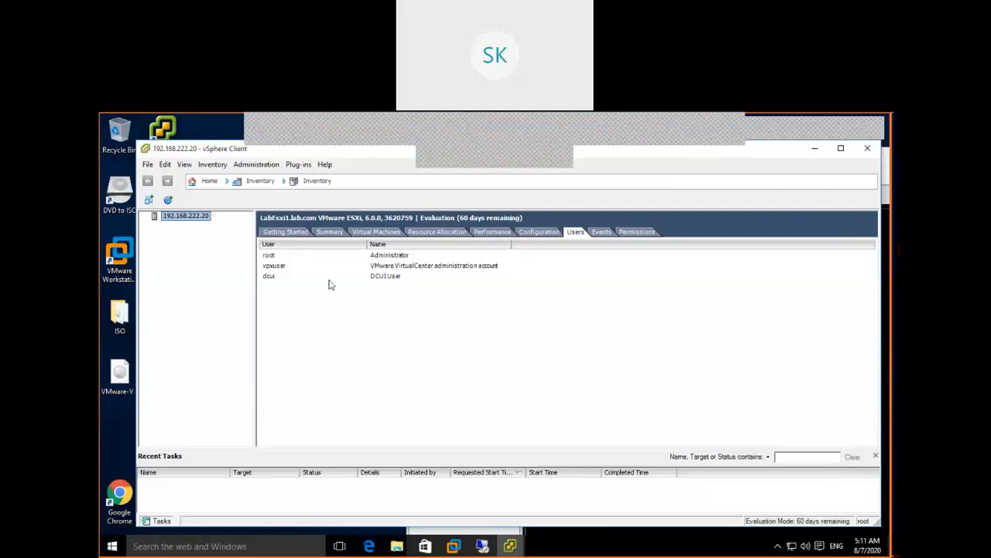
# Step: Maximize the vSphere Client window and display the Networking configuration of host 192.168.222.20
pyautogui.click(537, 232)
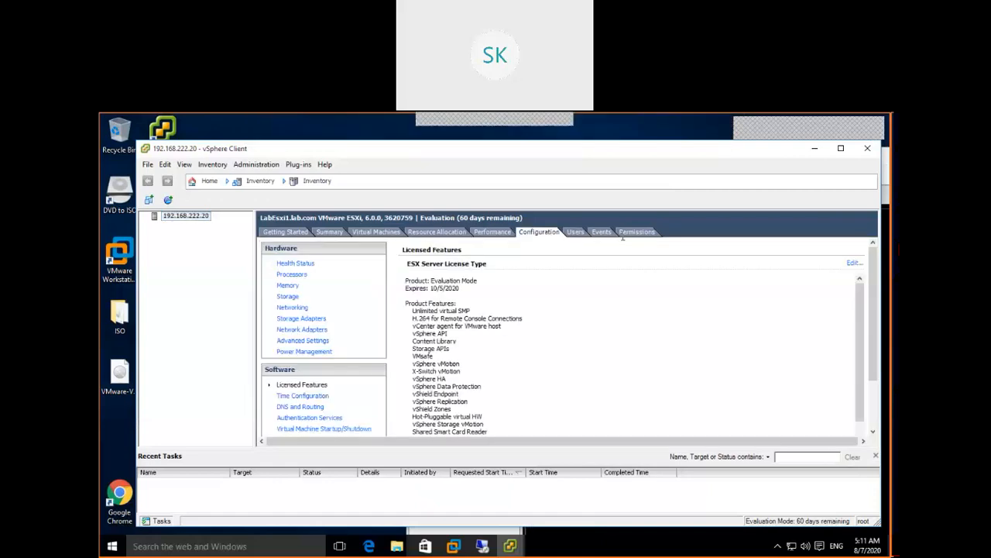
pyautogui.doubleClick(602, 150)
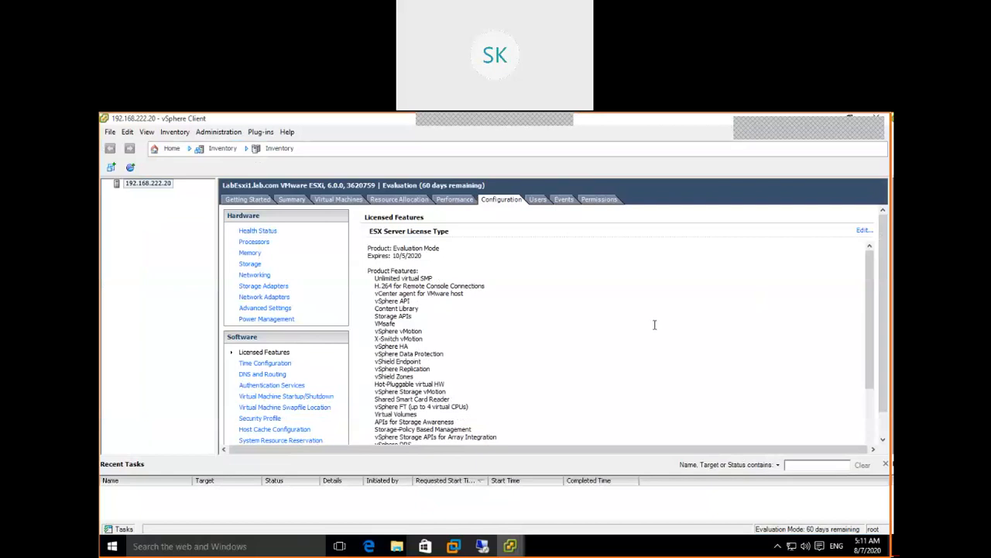
pyautogui.click(261, 277)
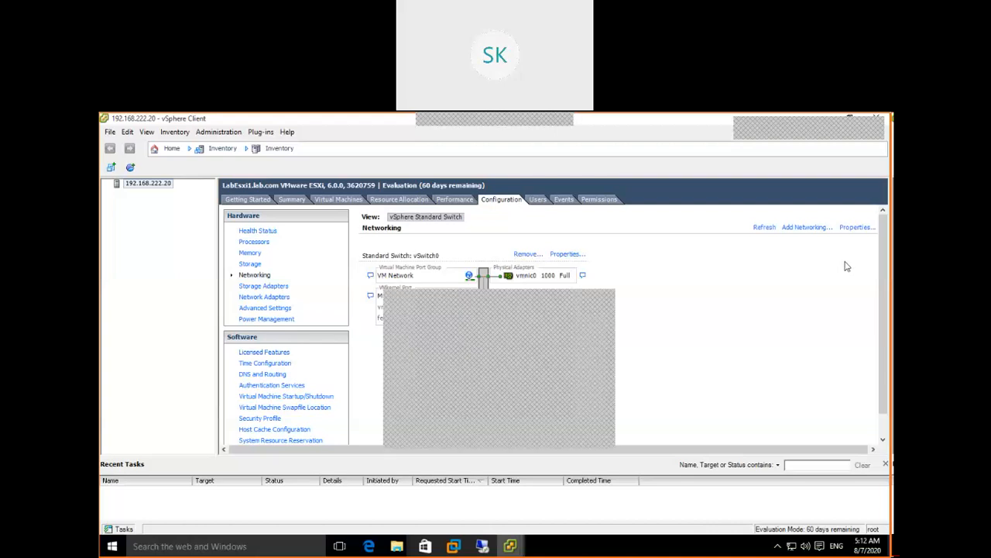
pyautogui.click(449, 430)
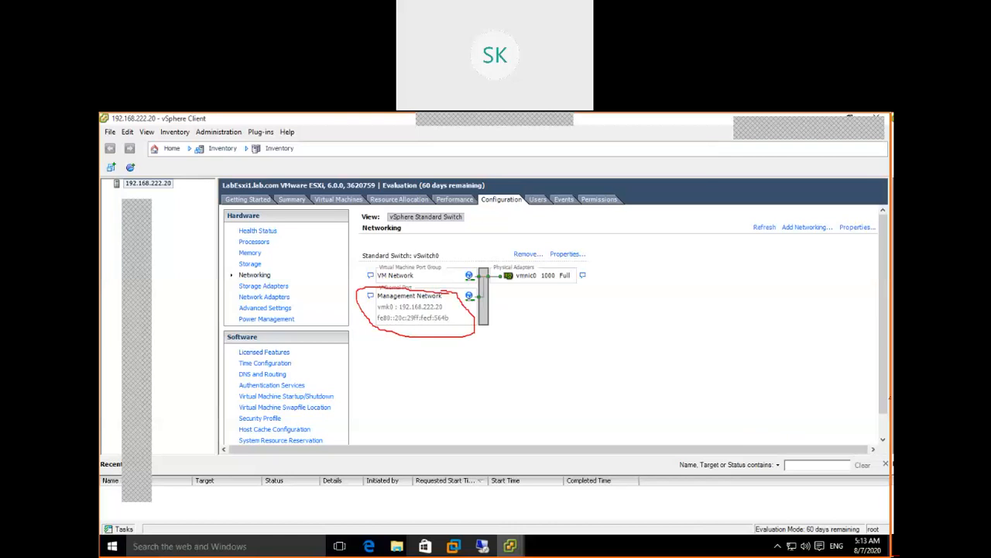
pyautogui.moveTo(868, 542)
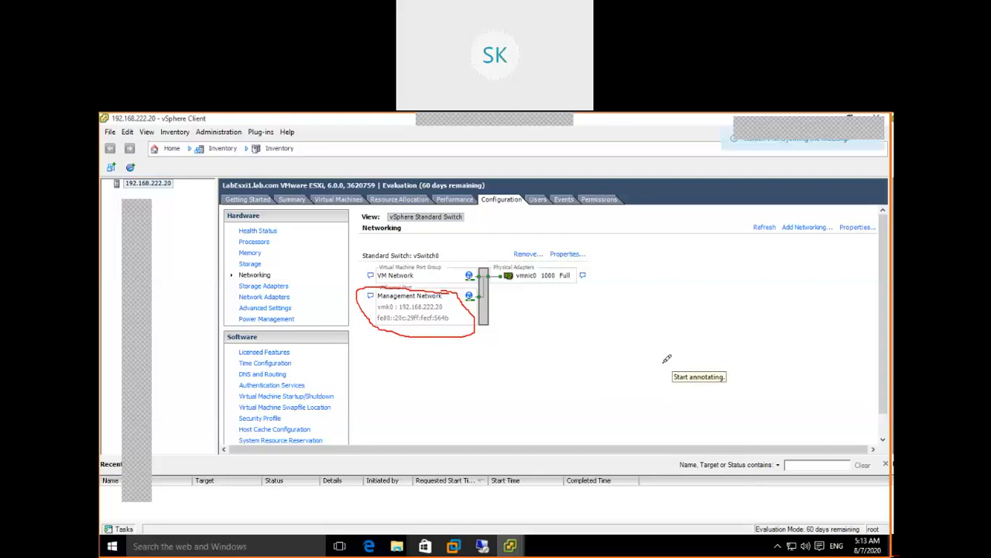
pyautogui.press('Escape')
# Step: Open the vSwitch properties of standard switch vSwitch0 for editing and examine its general settings and selectable port counts
pyautogui.click(565, 254)
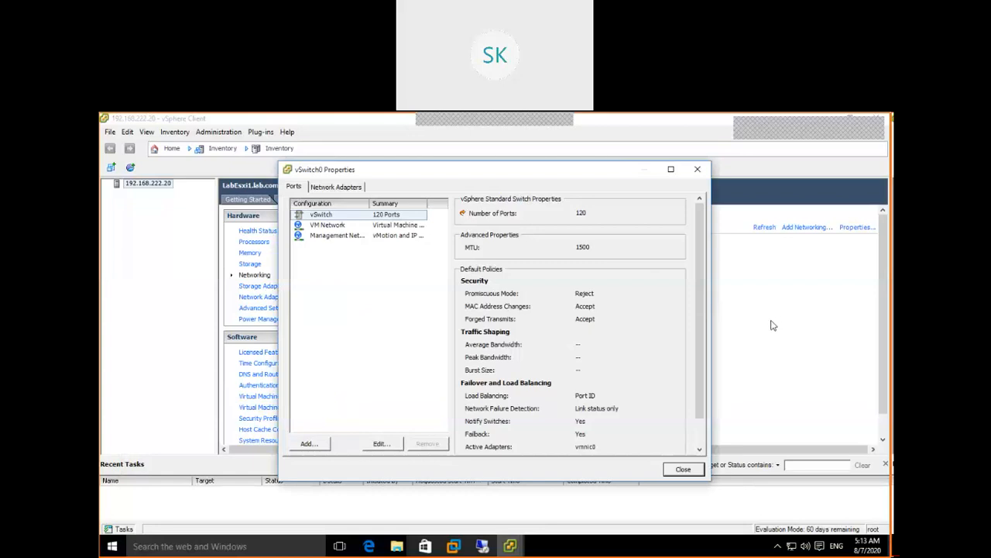
pyautogui.click(400, 218)
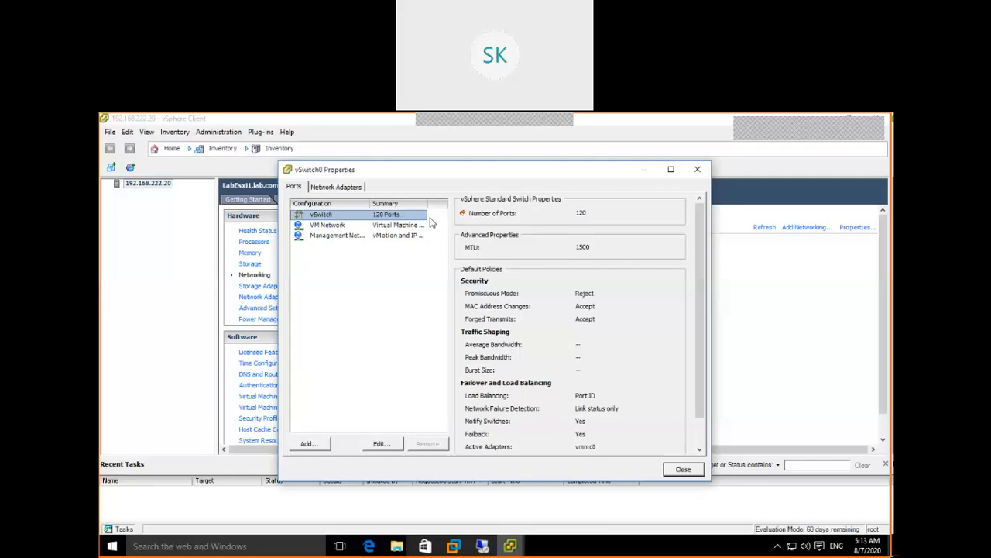
pyautogui.click(391, 446)
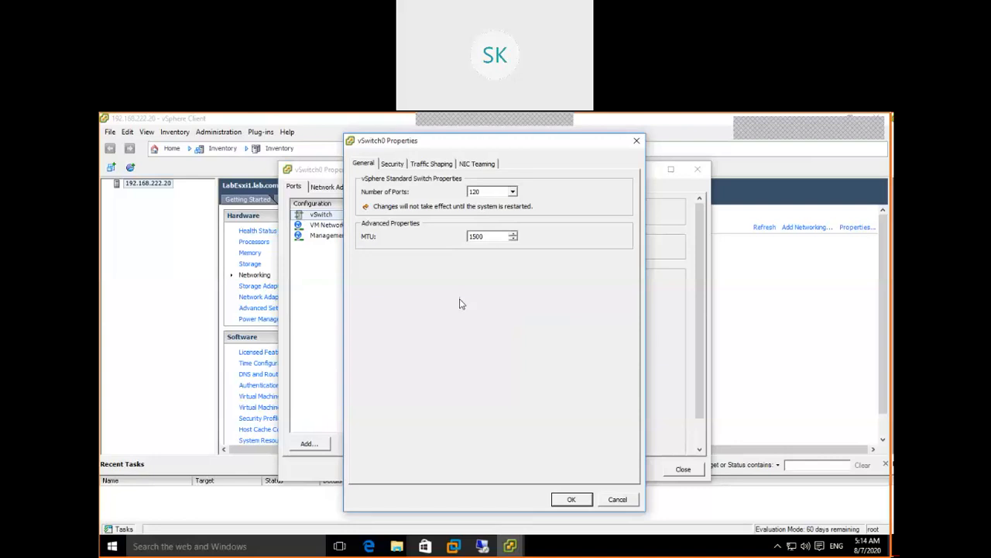
pyautogui.click(512, 192)
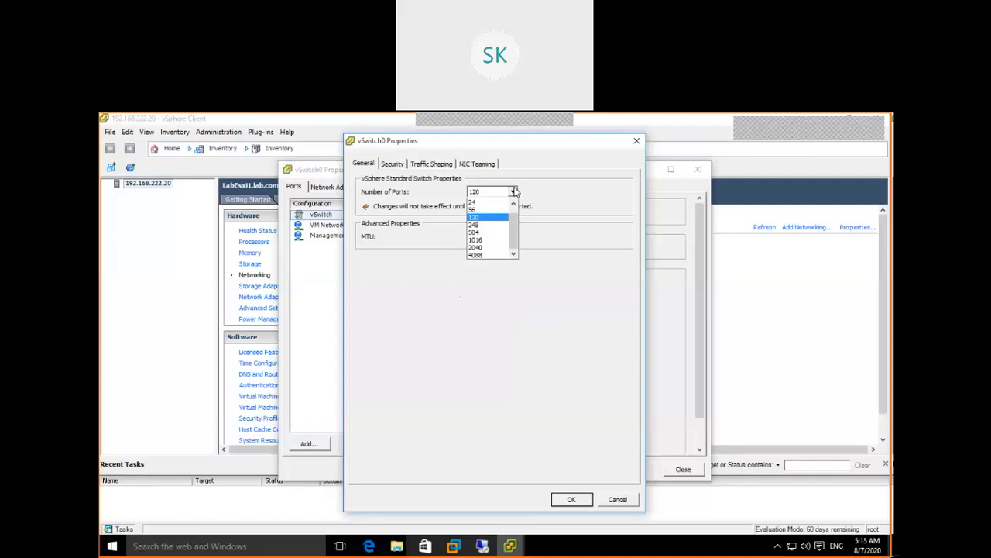
pyautogui.click(569, 194)
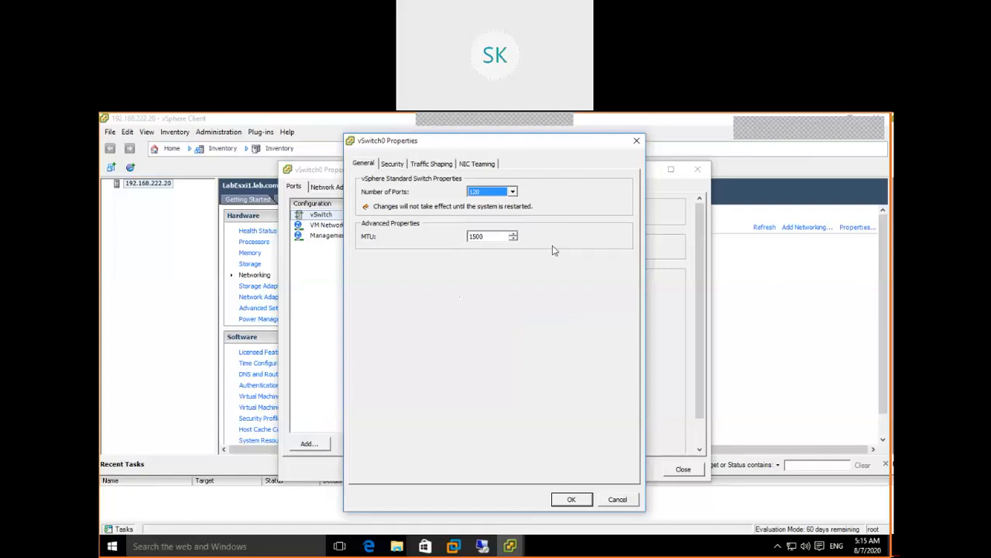
# Step: Review vSwitch0's security, traffic shaping and NIC teaming policies, including the network failover detection options, and leave without changes
pyautogui.click(393, 164)
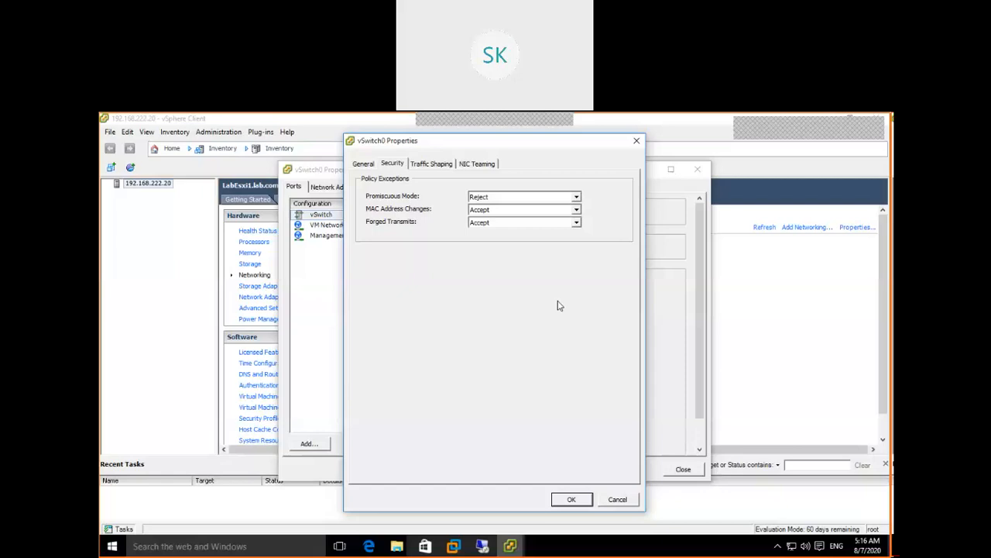
pyautogui.click(447, 172)
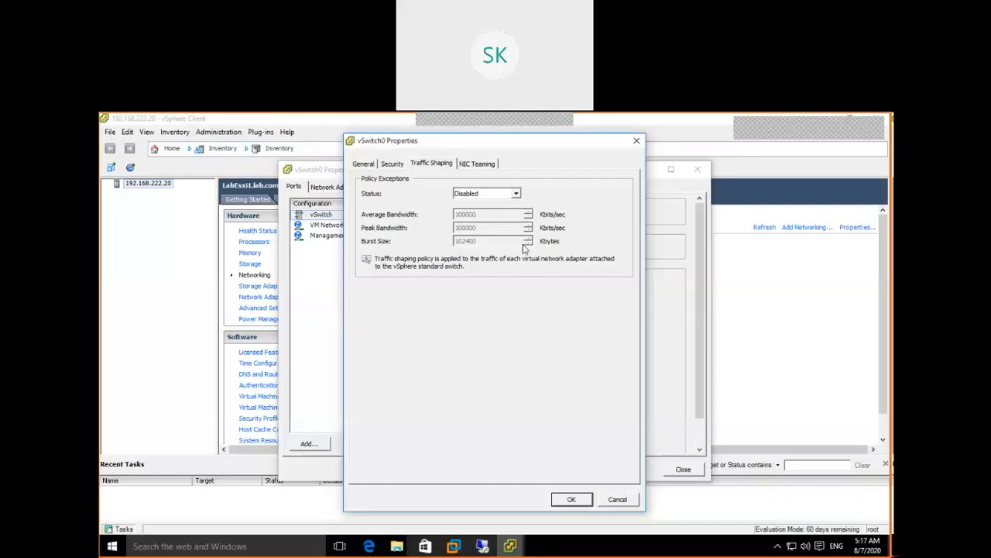
pyautogui.click(486, 165)
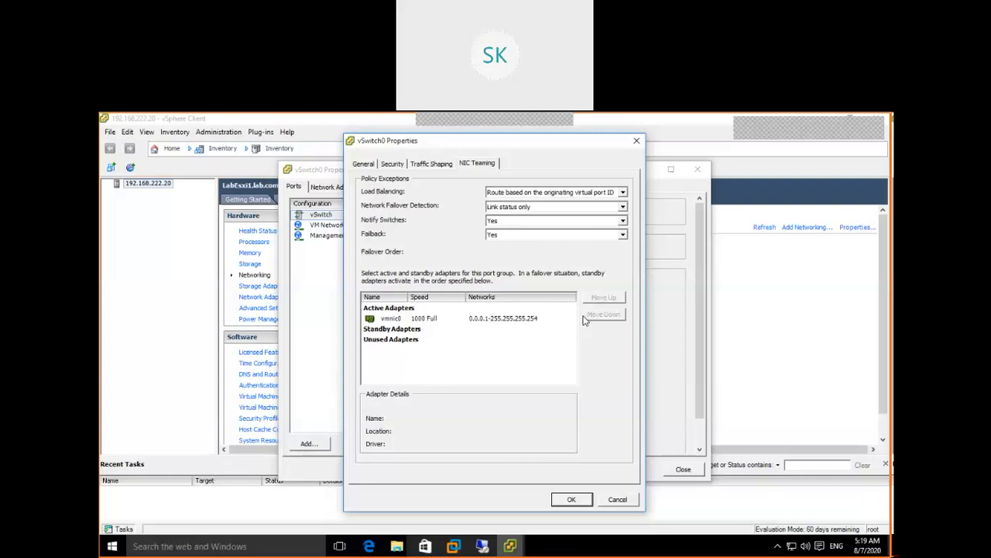
pyautogui.click(623, 208)
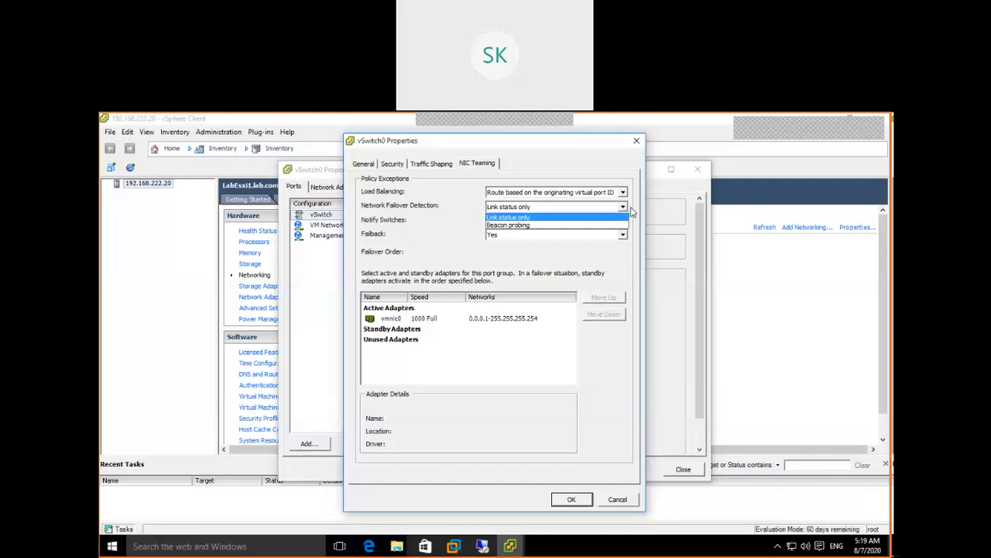
pyautogui.click(631, 211)
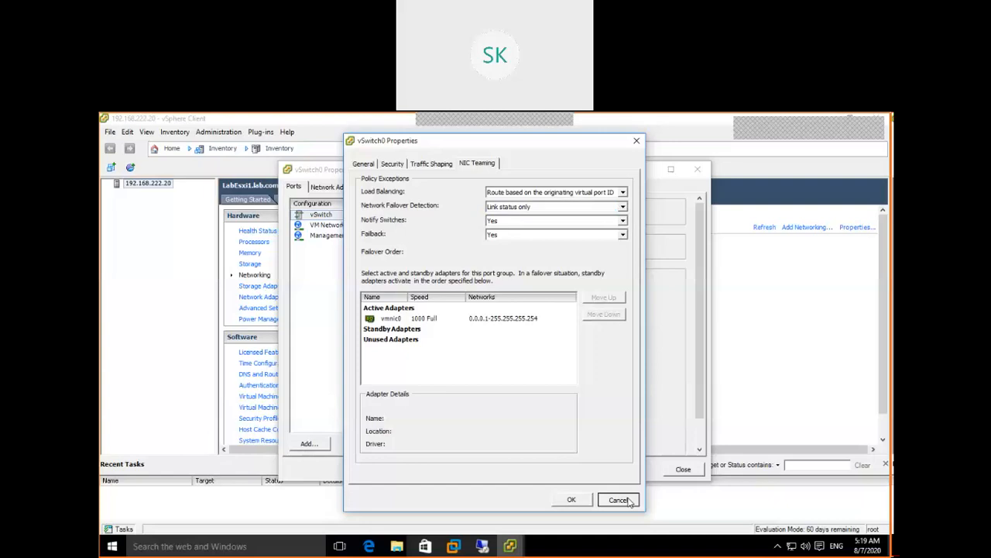
pyautogui.click(617, 500)
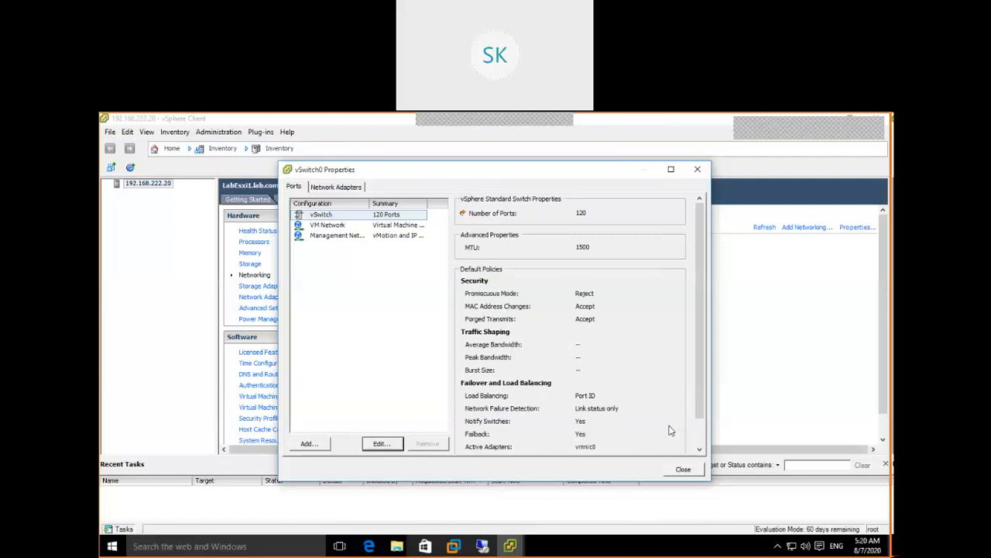
# Step: Try VLAN ID 113 on the VM Network port group of vSwitch0 and discard the edit
pyautogui.click(327, 228)
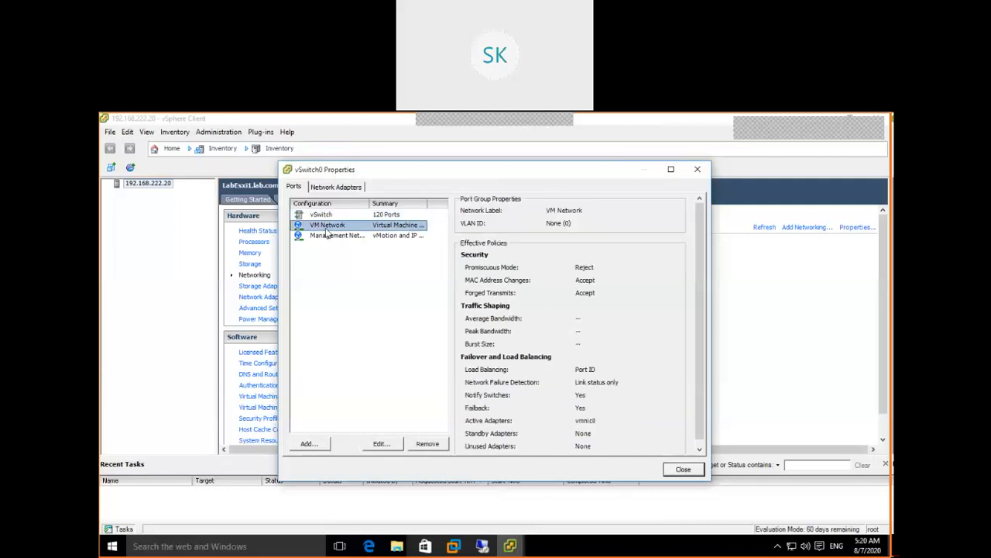
pyautogui.click(394, 443)
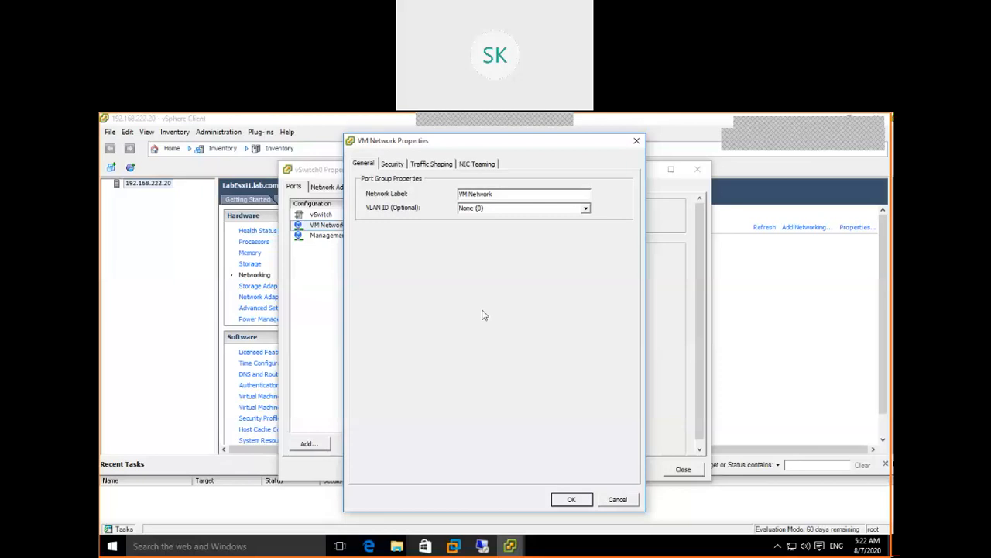
pyautogui.click(529, 207)
pyautogui.click(586, 212)
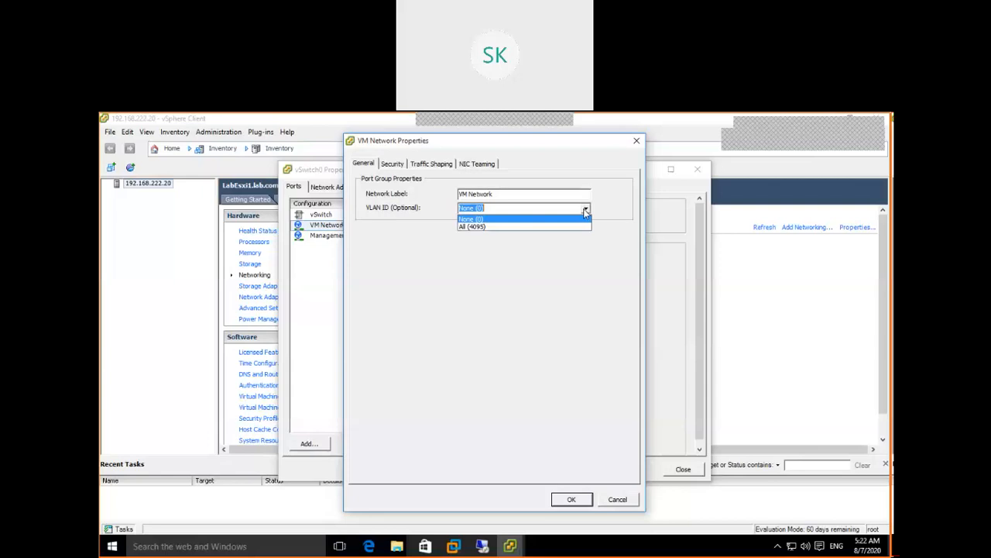
pyautogui.write('113')
pyautogui.click(561, 311)
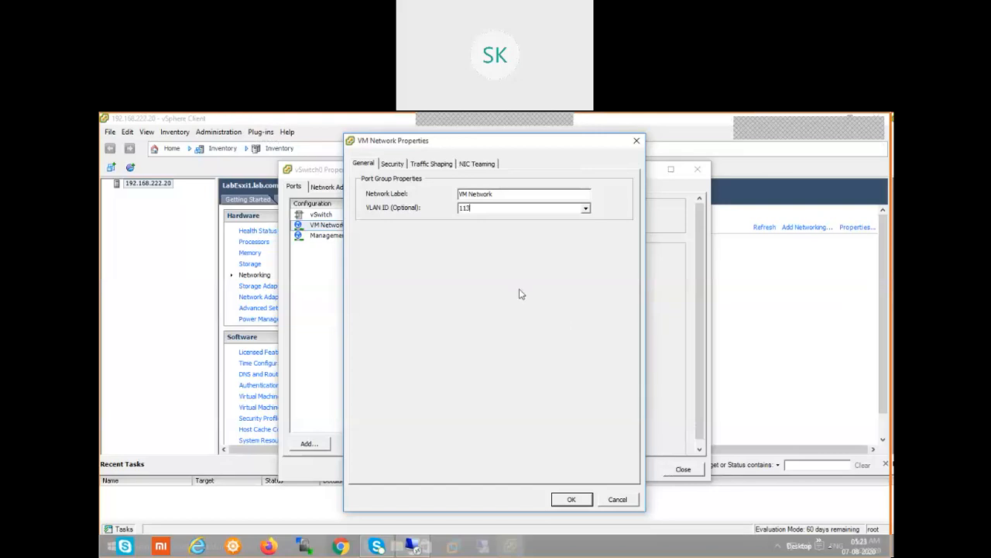
pyautogui.click(618, 499)
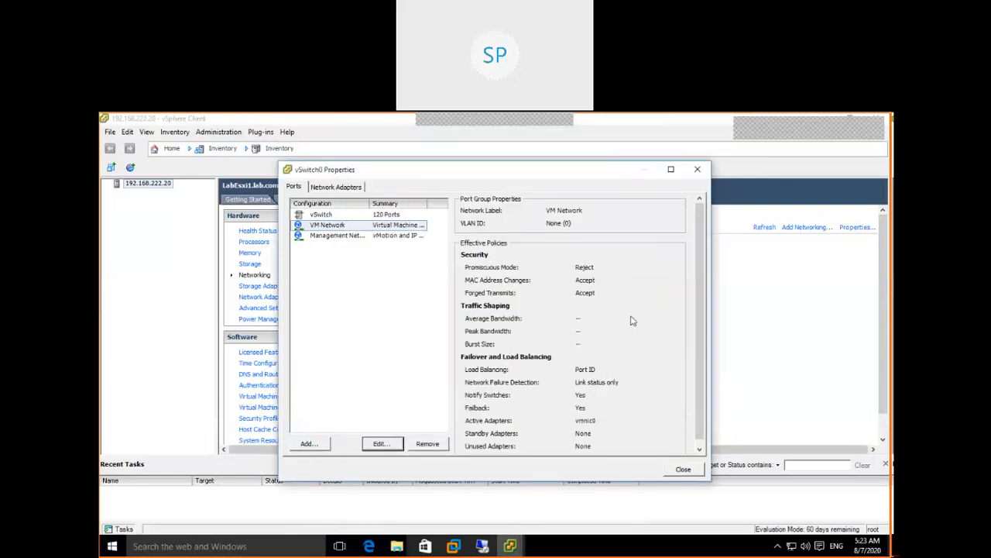
# Step: Review the Management Network port's general, IP, security, traffic shaping and NIC teaming settings, and close the vSwitch0 properties without changes
pyautogui.click(347, 237)
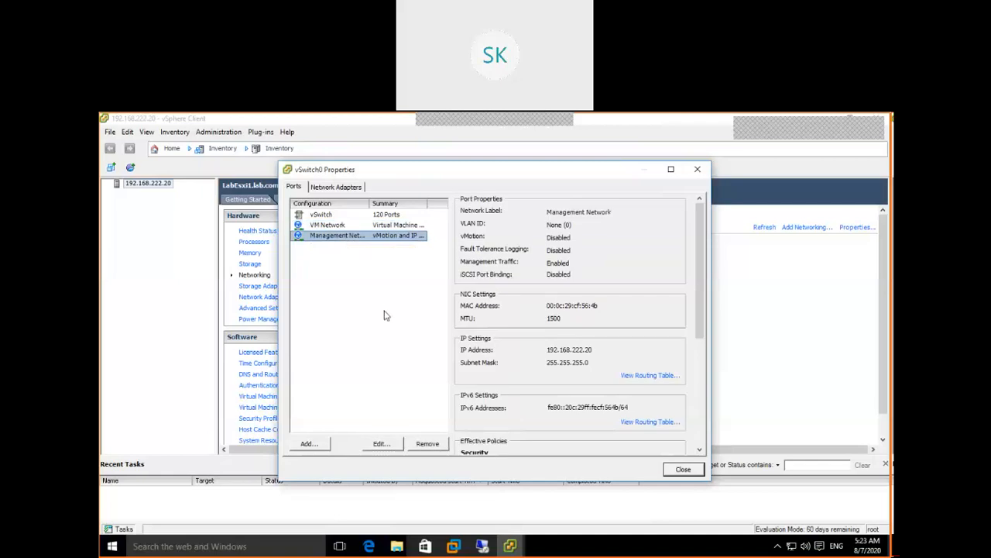
pyautogui.click(393, 446)
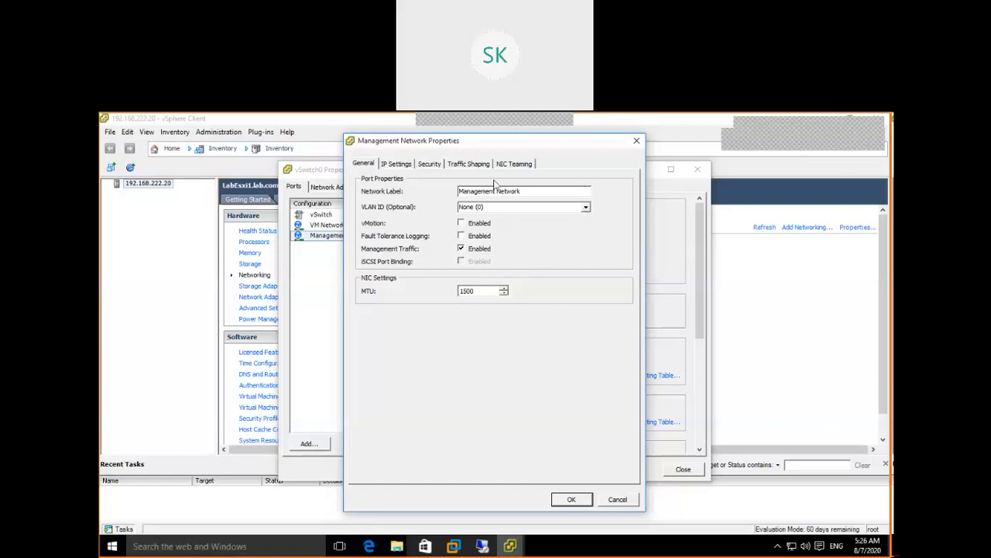
pyautogui.click(407, 165)
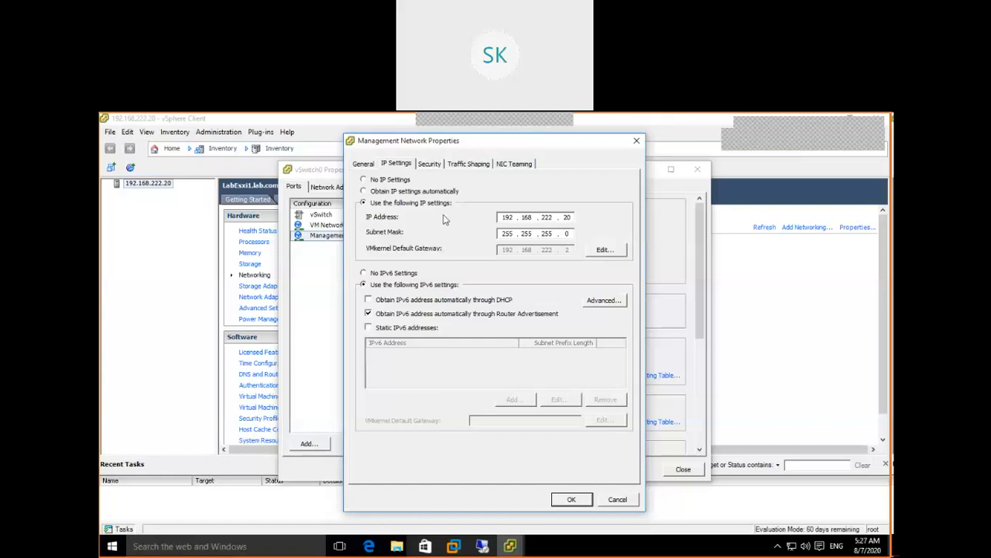
pyautogui.click(435, 166)
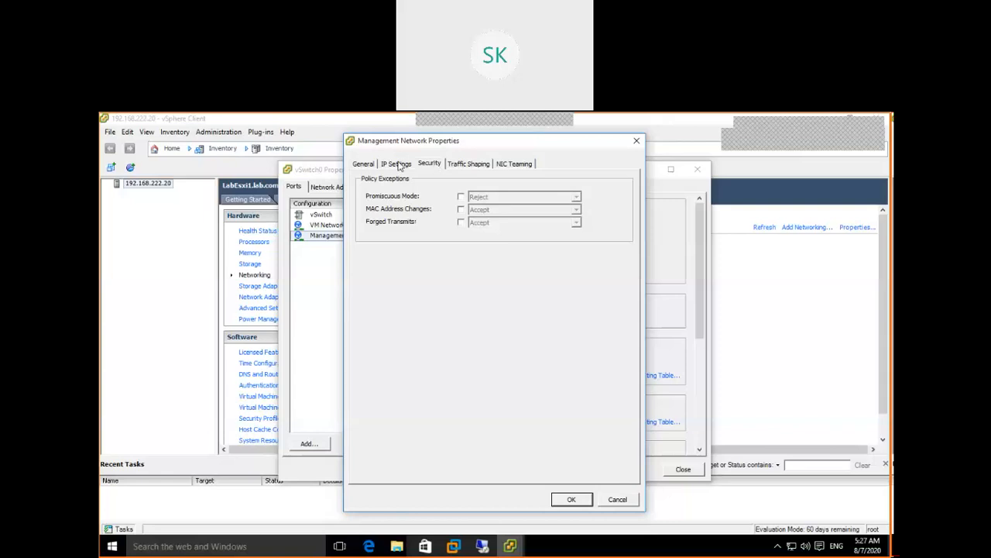
pyautogui.click(400, 165)
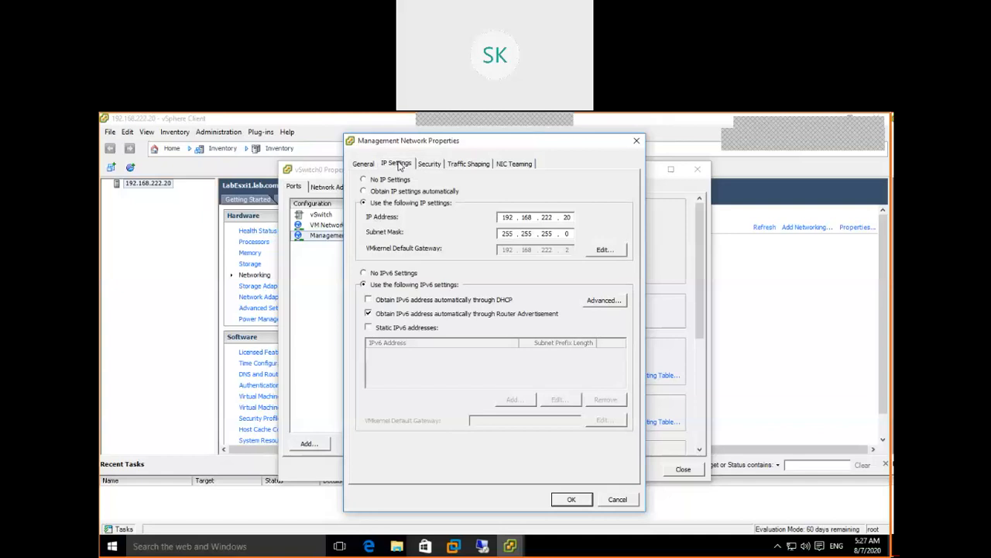
pyautogui.click(444, 167)
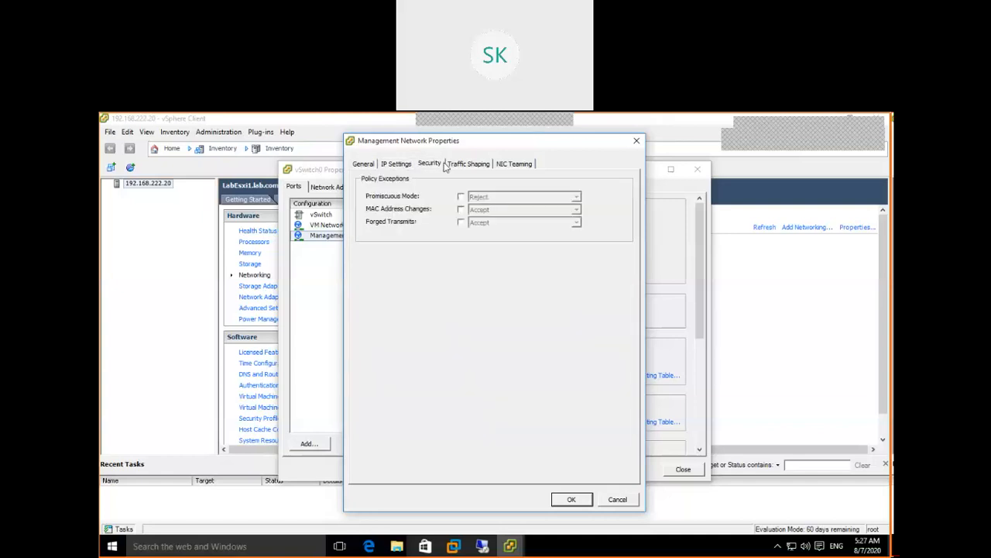
pyautogui.click(459, 166)
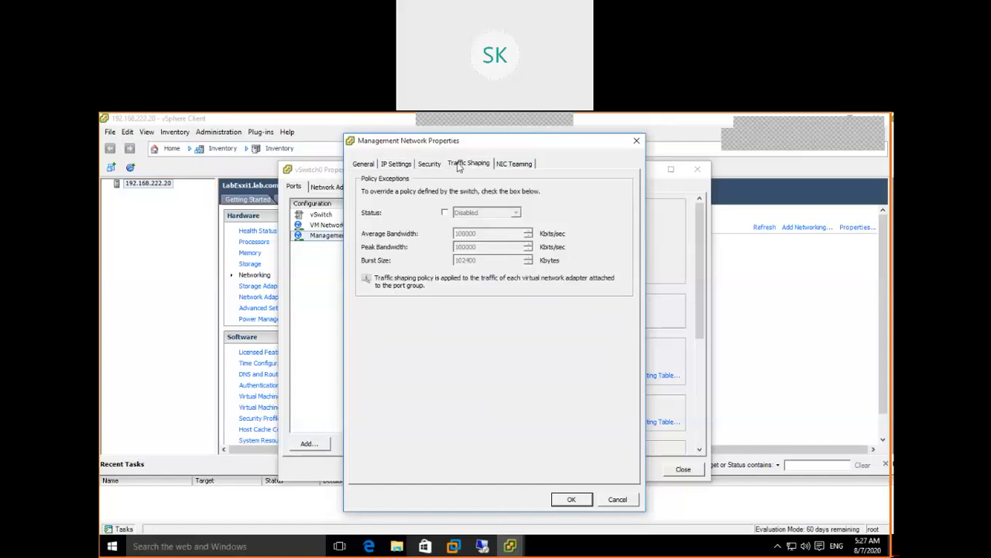
pyautogui.click(503, 166)
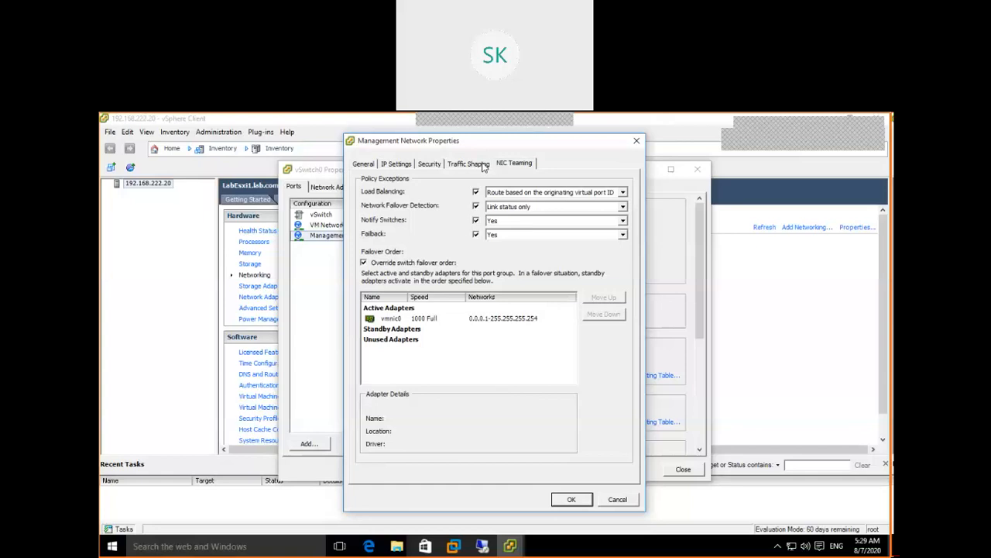
pyautogui.click(619, 500)
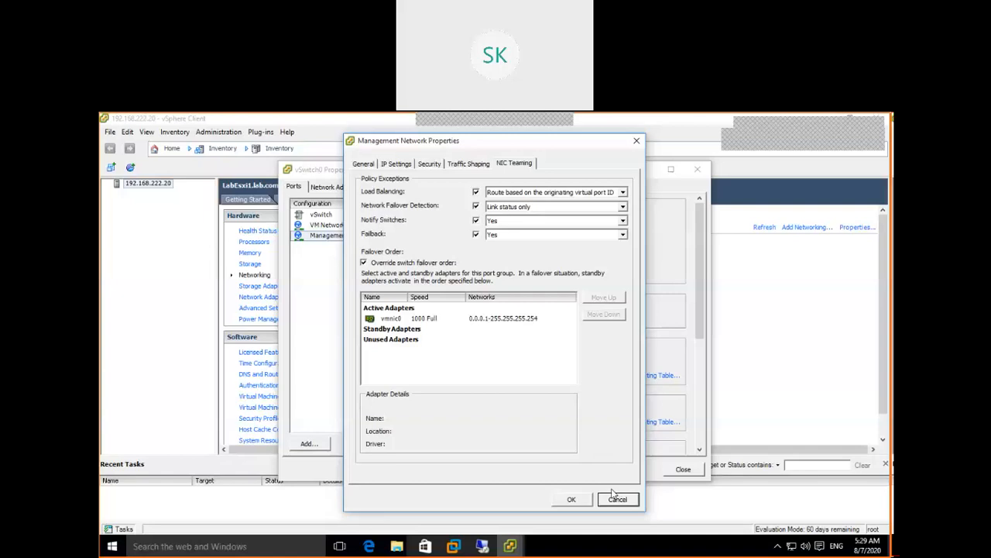
pyautogui.click(616, 498)
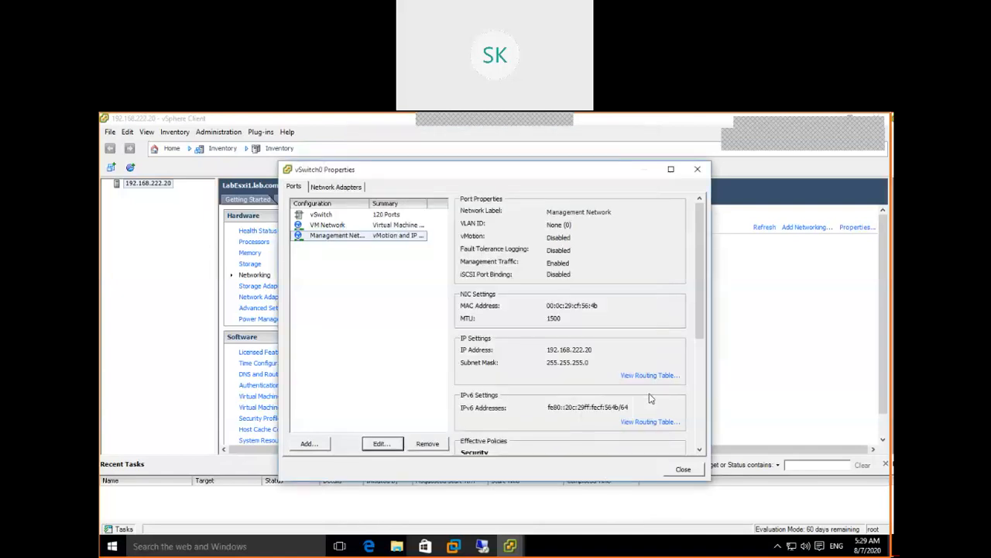
pyautogui.click(682, 469)
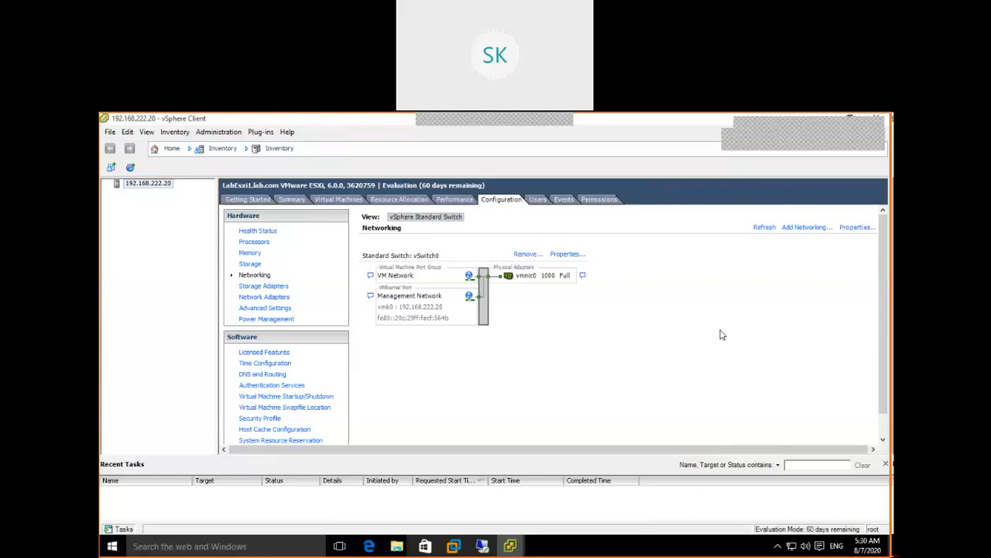
# Step: Start adding a network with the Virtual Machine connection type on a new vSphere standard switch using adapter vmnic1
pyautogui.click(807, 229)
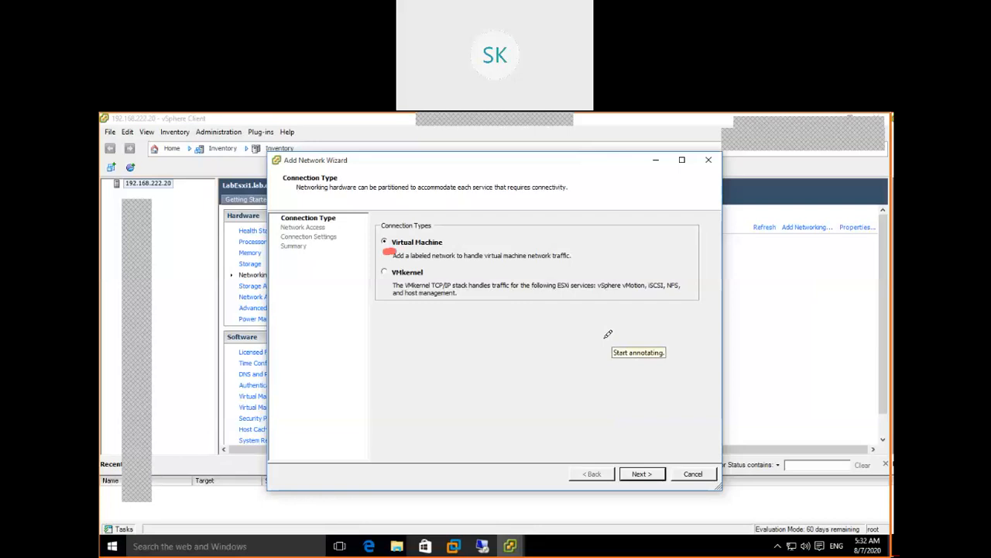
pyautogui.moveTo(397, 257); pyautogui.dragTo(578, 265)
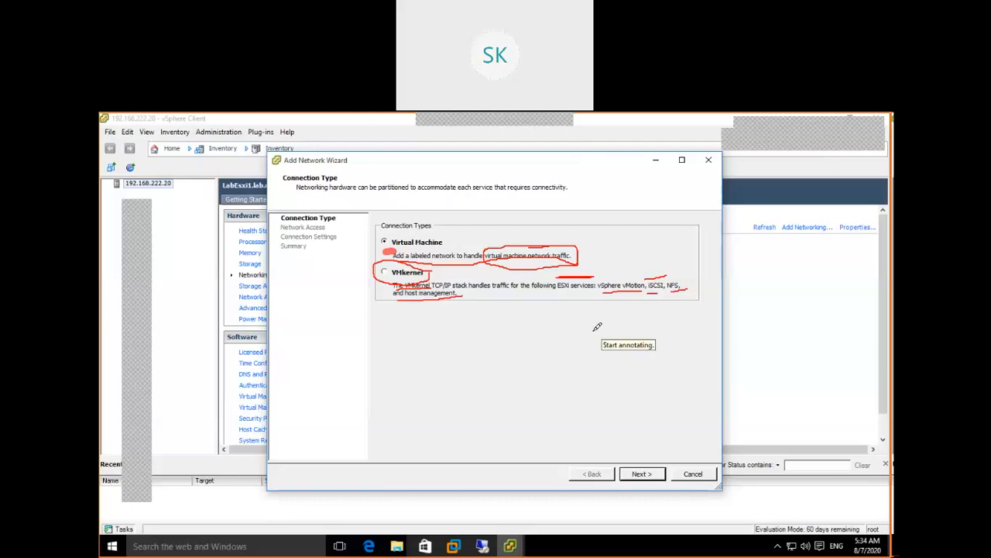
pyautogui.click(643, 473)
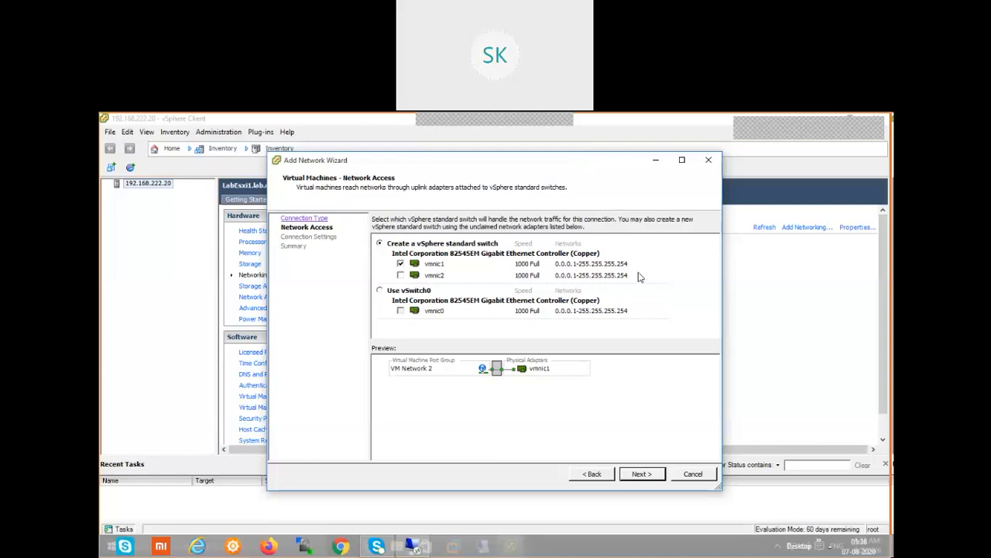
pyautogui.click(401, 266)
pyautogui.click(401, 265)
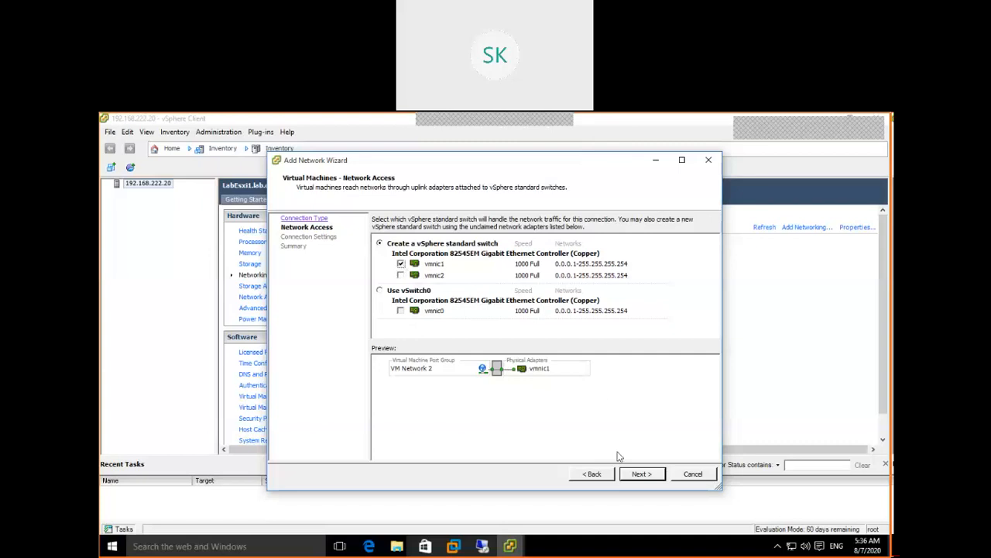
pyautogui.click(637, 476)
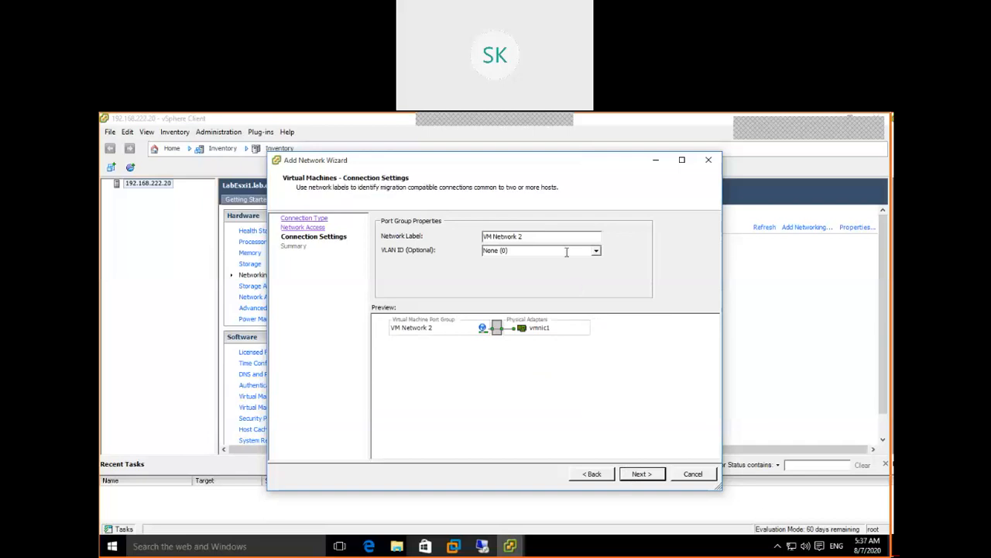
# Step: Label the new port group Finance, set its VLAN ID to 100 and finish creating the network
pyautogui.click(555, 236)
pyautogui.moveTo(555, 236); pyautogui.dragTo(447, 234)
pyautogui.write('Finan')
pyautogui.press('BackSpace')
pyautogui.write('nce')
pyautogui.click(537, 250)
pyautogui.write('100')
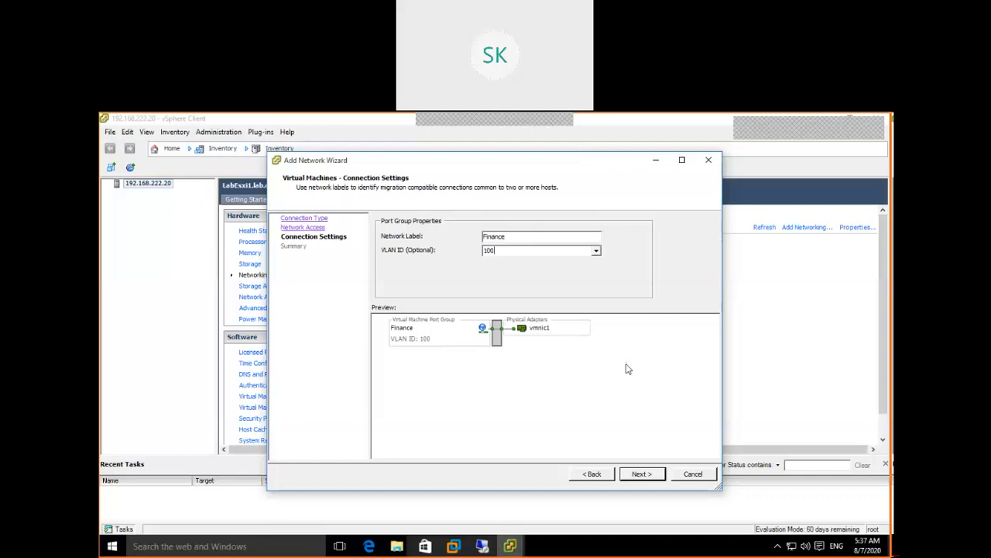
pyautogui.click(657, 477)
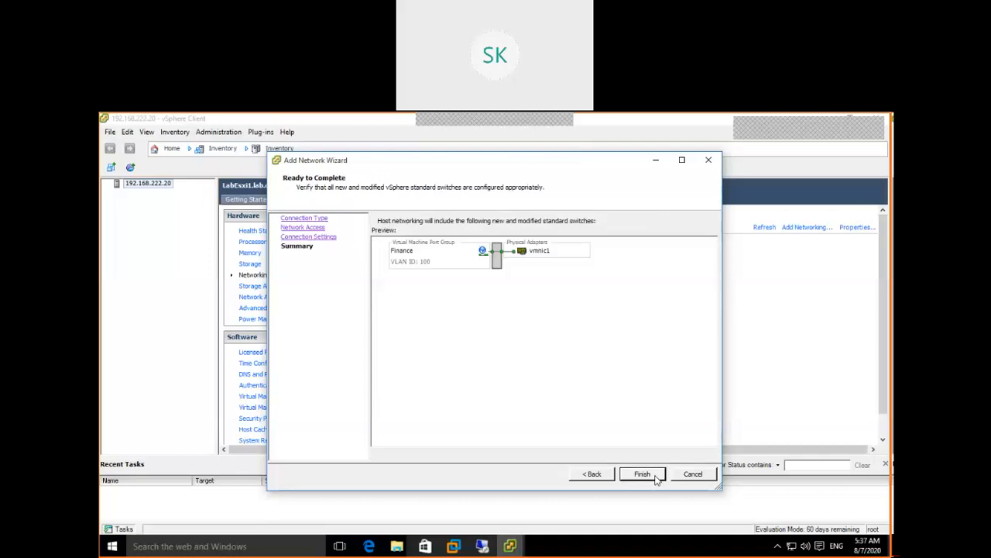
pyautogui.click(656, 478)
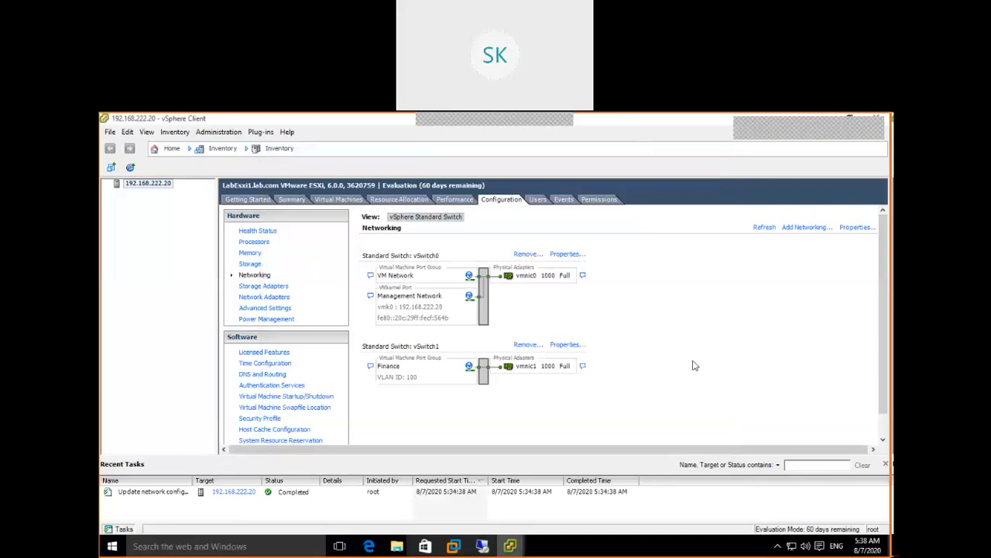
# Step: Open the properties of the standard switch holding the Finance port group, examine its general settings and leave without changes
pyautogui.click(570, 345)
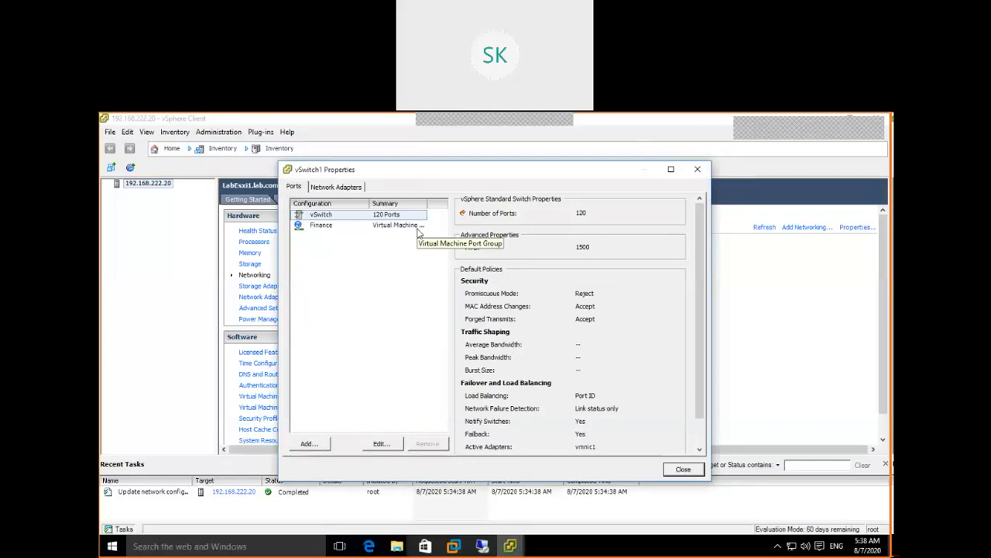
pyautogui.click(383, 445)
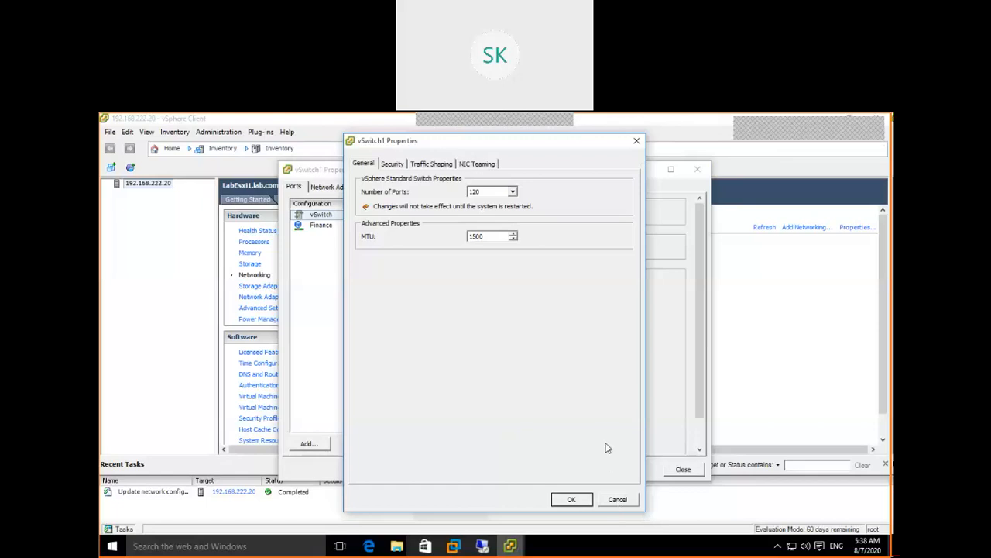
pyautogui.click(619, 499)
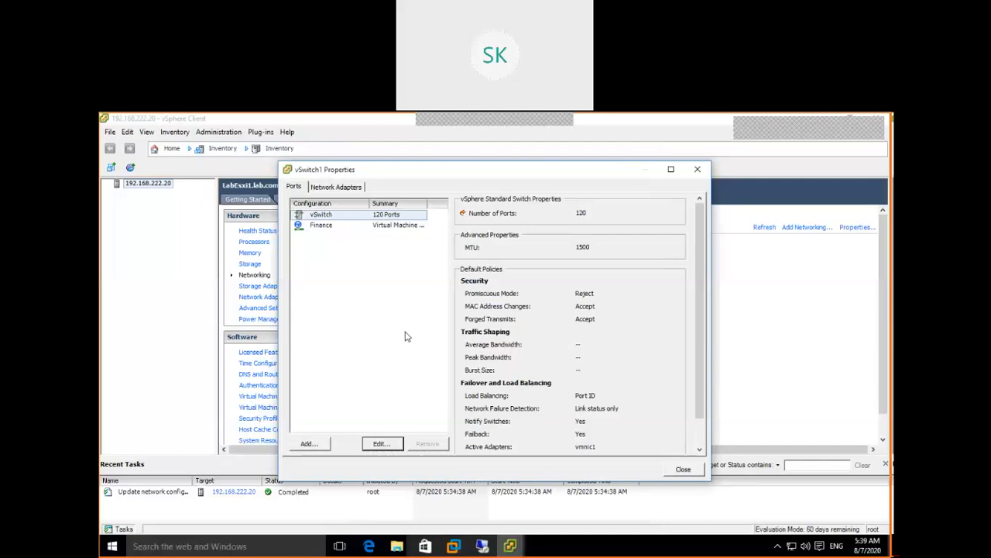
# Step: Examine the network adapters of vSwitch1 and the speed and duplex options of vmnic1, leaving them unchanged
pyautogui.click(347, 187)
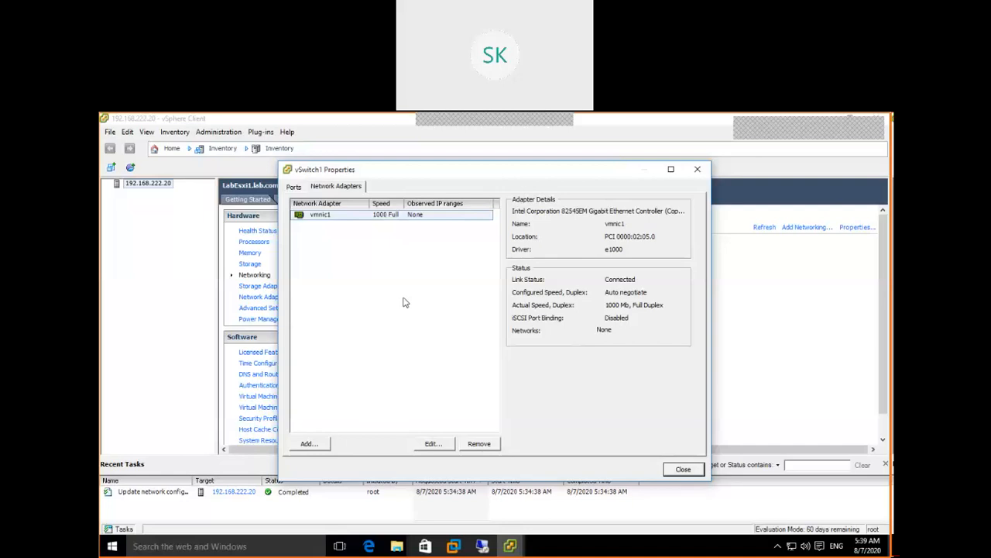
pyautogui.click(443, 446)
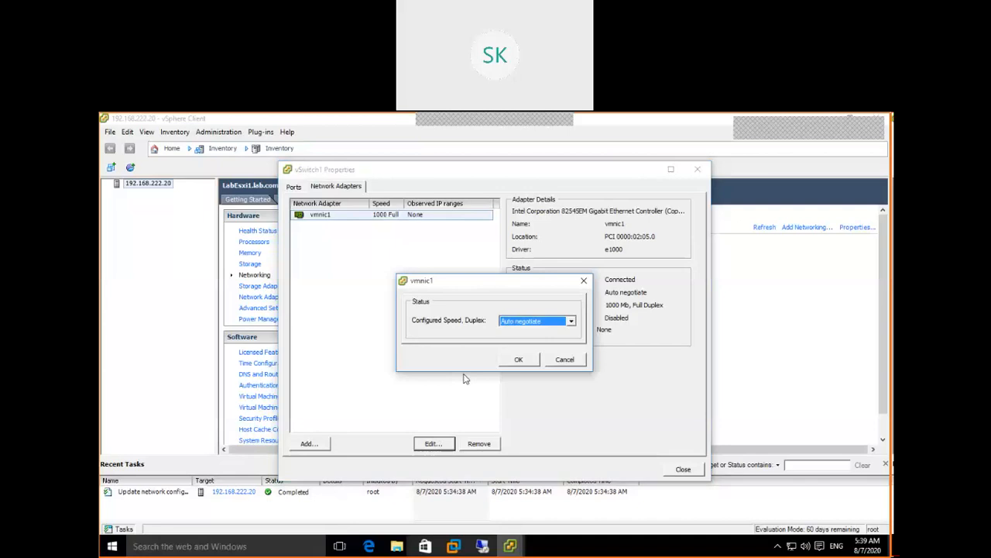
pyautogui.click(540, 322)
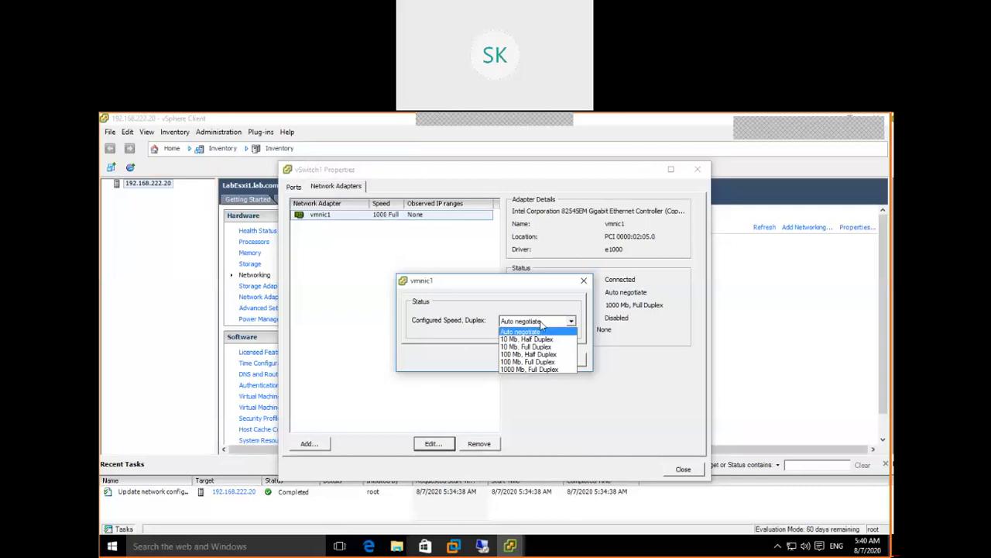
pyautogui.click(540, 321)
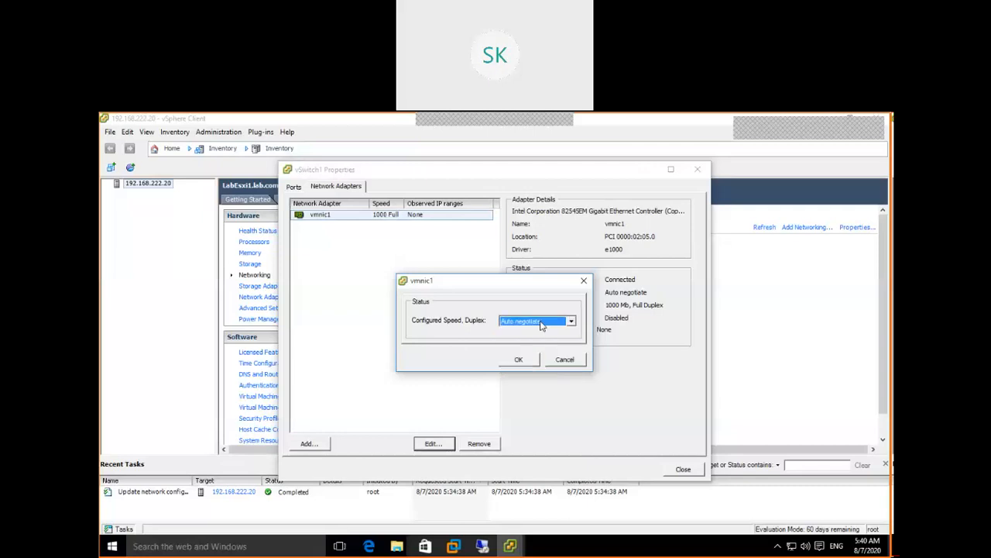
pyautogui.click(571, 360)
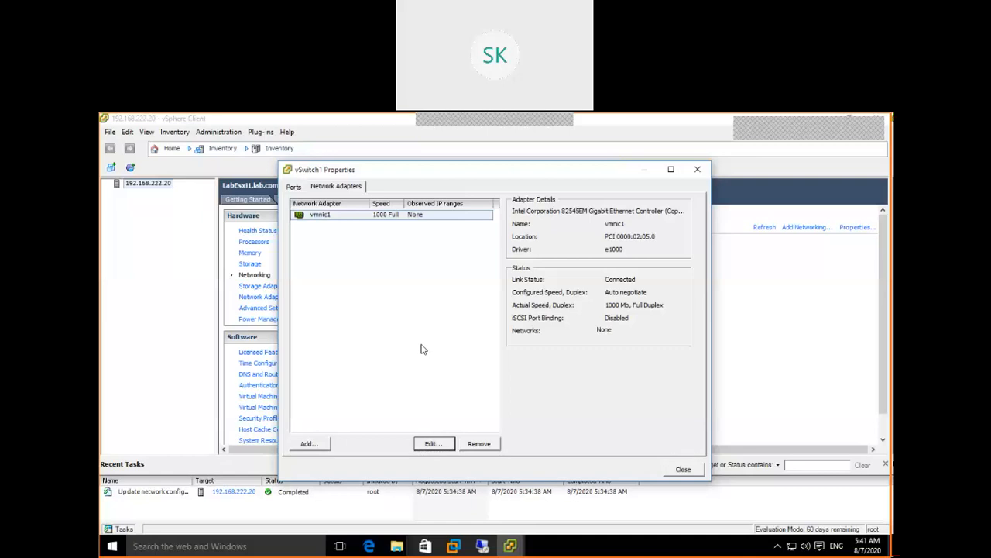
# Step: Add the unclaimed adapter vmnic2 to vSwitch1 as the active adapter and move vmnic1 to the standby adapters
pyautogui.click(309, 444)
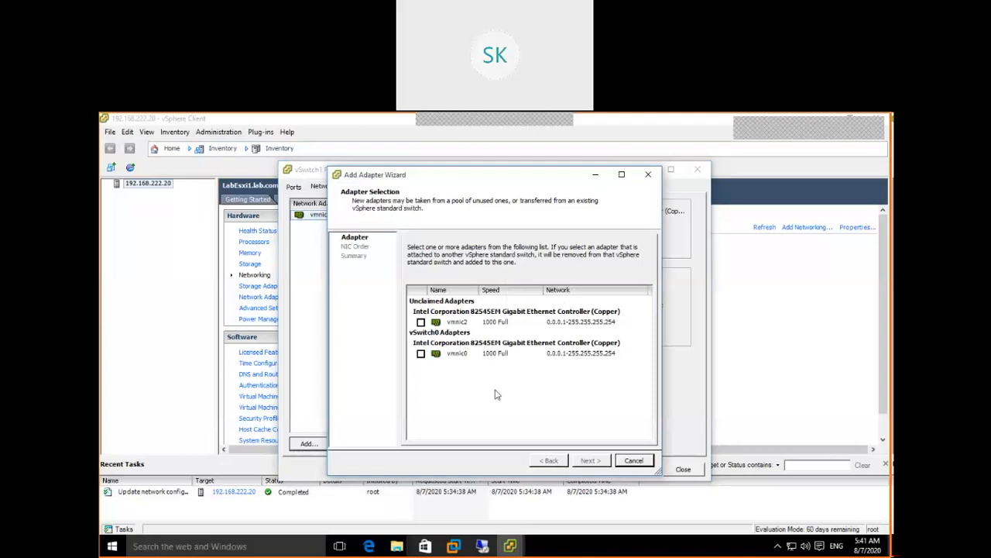
pyautogui.click(420, 323)
pyautogui.click(589, 461)
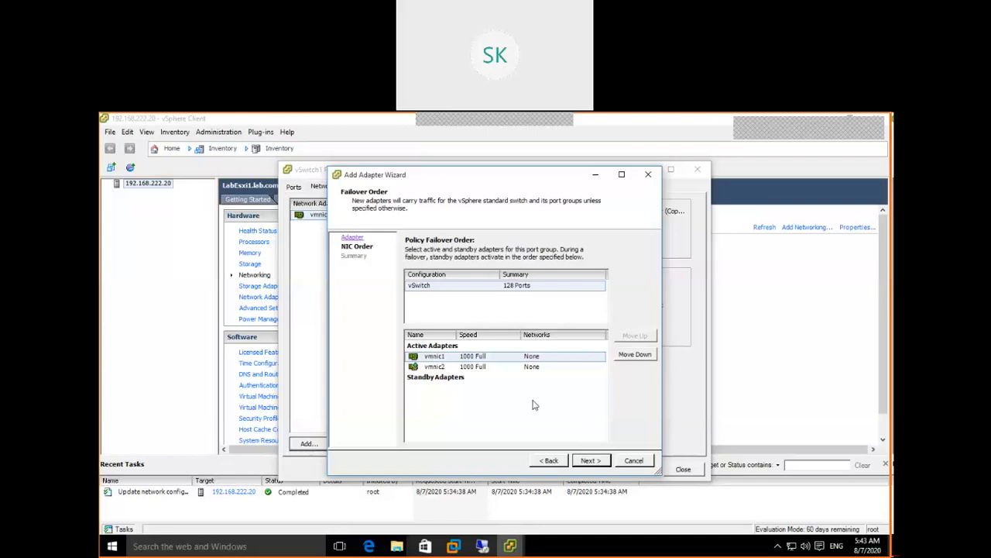
pyautogui.click(635, 354)
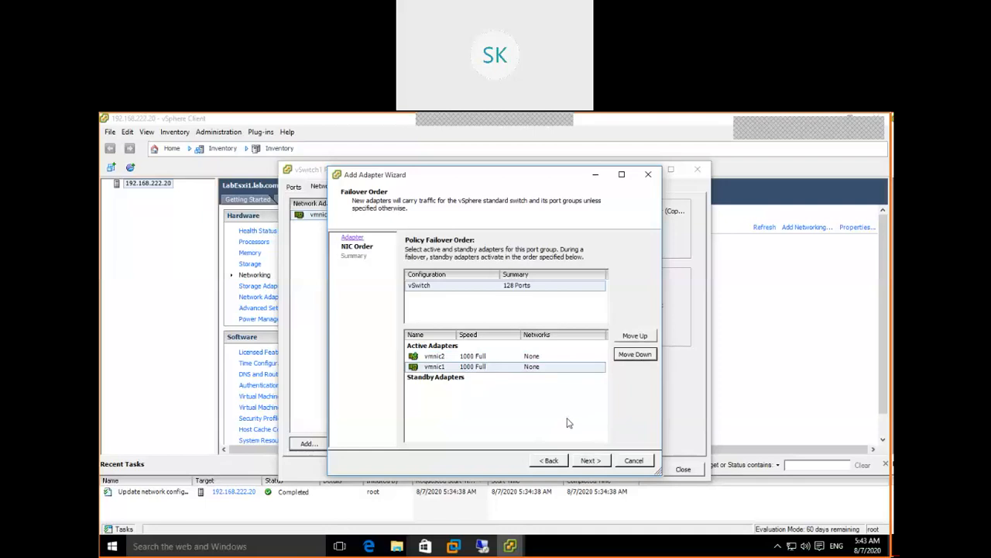
pyautogui.click(642, 356)
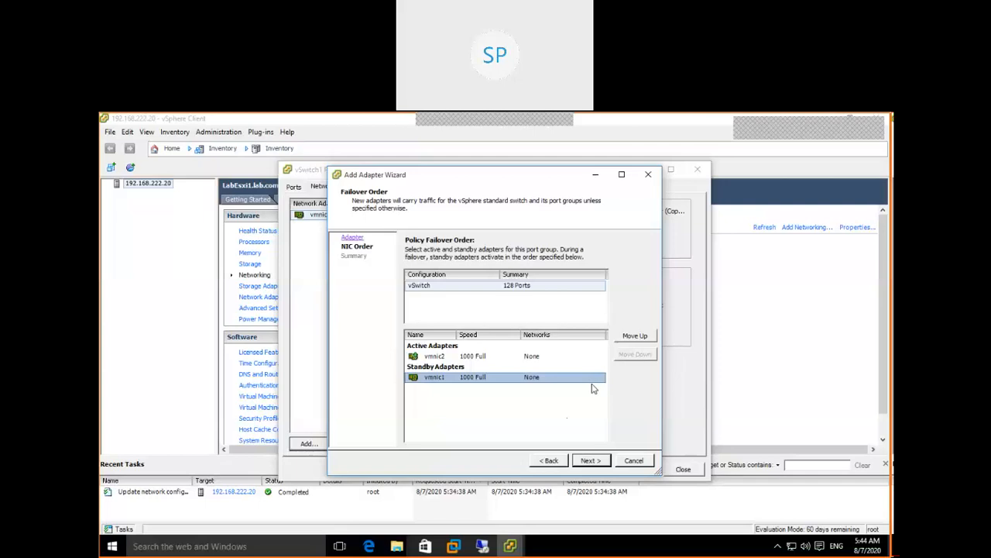
pyautogui.click(589, 461)
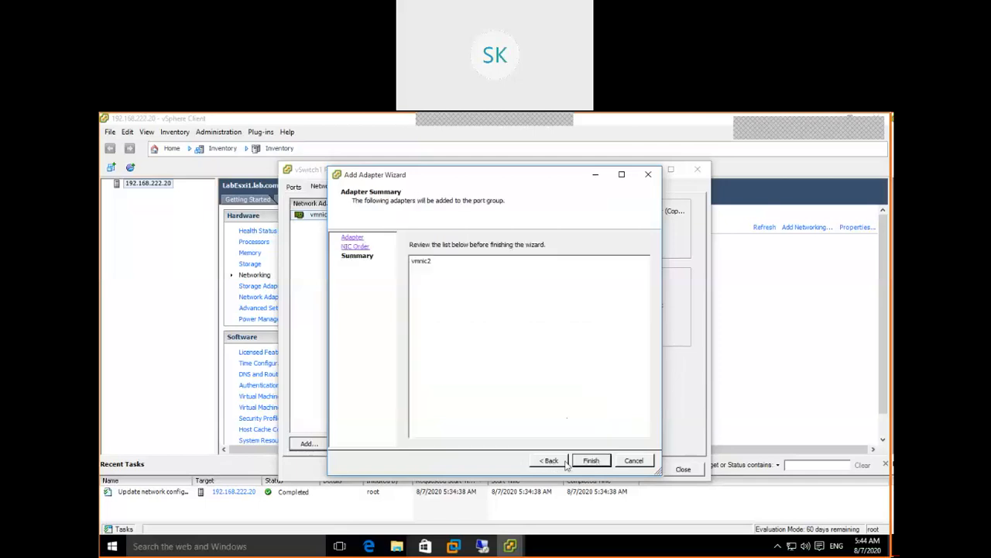
pyautogui.click(590, 461)
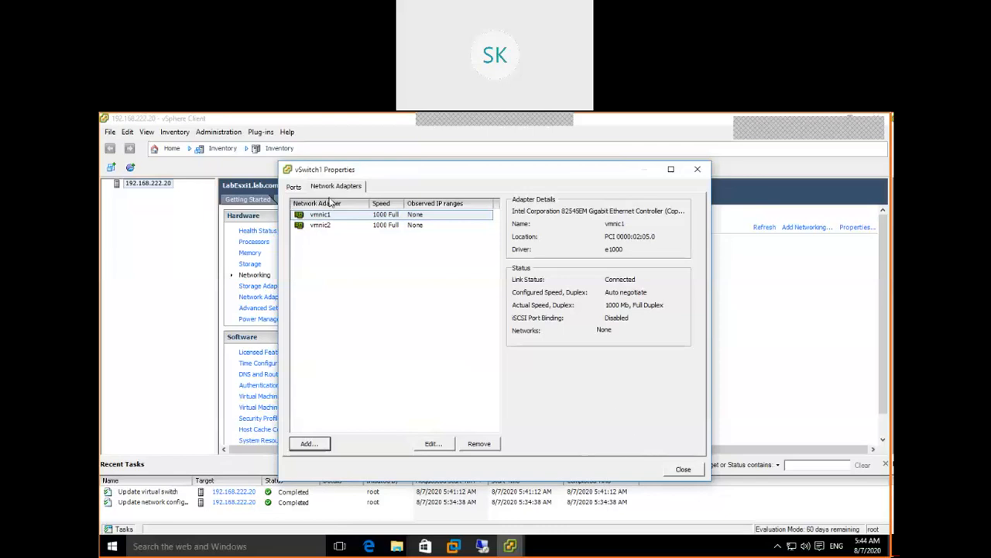
# Step: Edit the NIC teaming of vSwitch1, making vmnic1 an active adapter placed above vmnic2, and apply the change
pyautogui.click(293, 187)
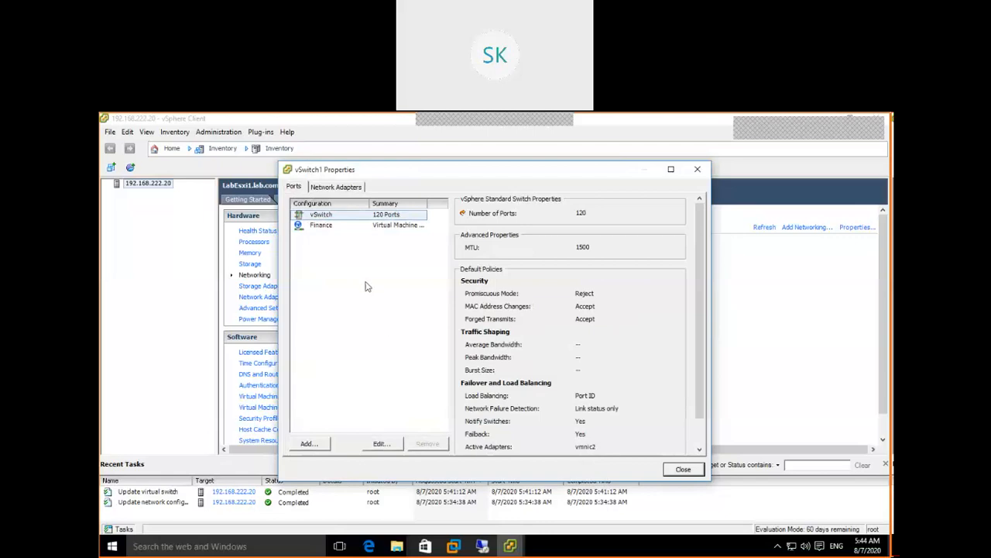
pyautogui.click(390, 444)
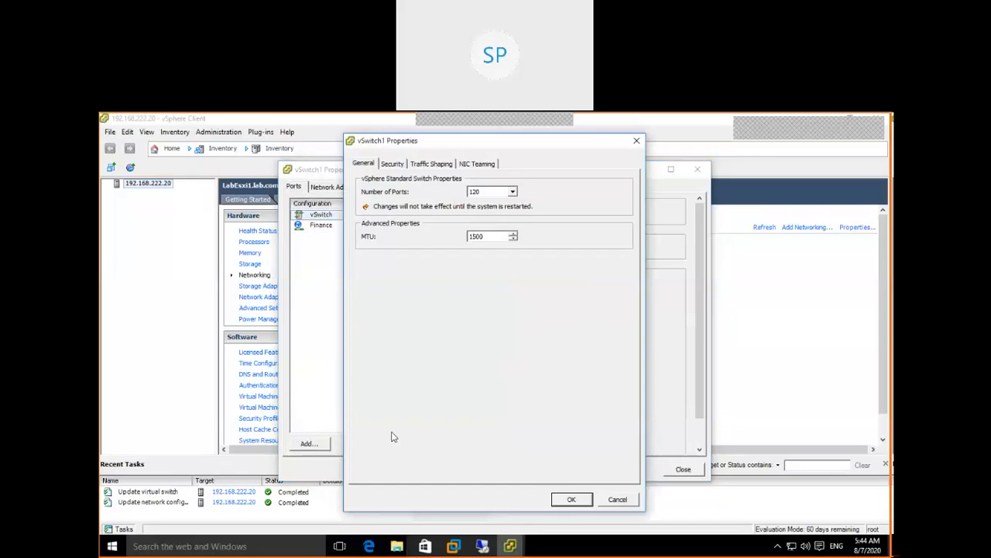
pyautogui.click(475, 165)
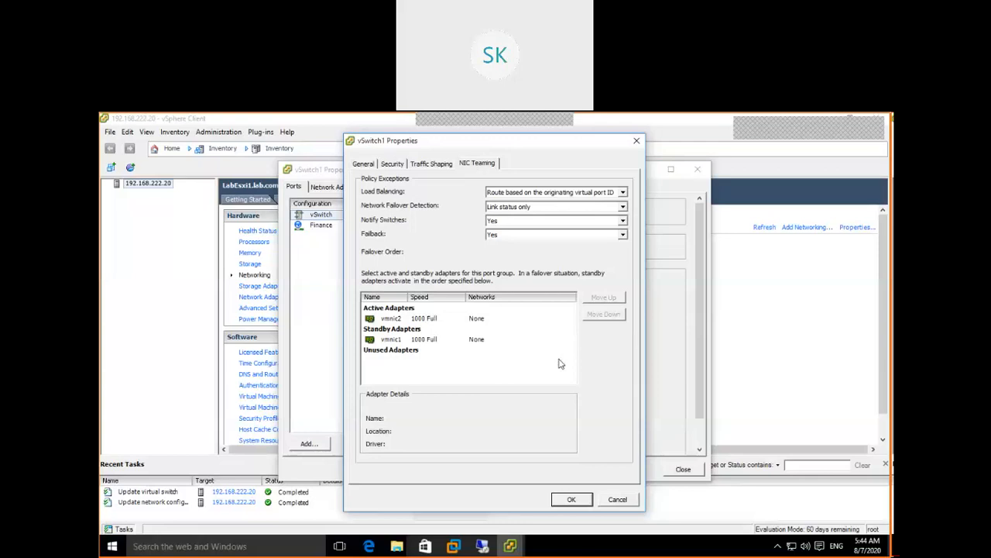
pyautogui.click(389, 339)
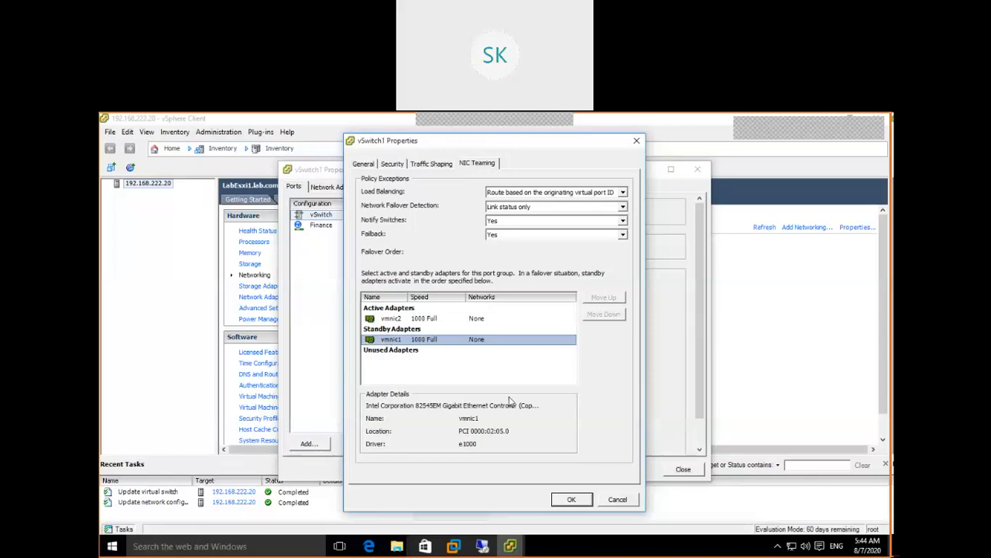
pyautogui.click(598, 299)
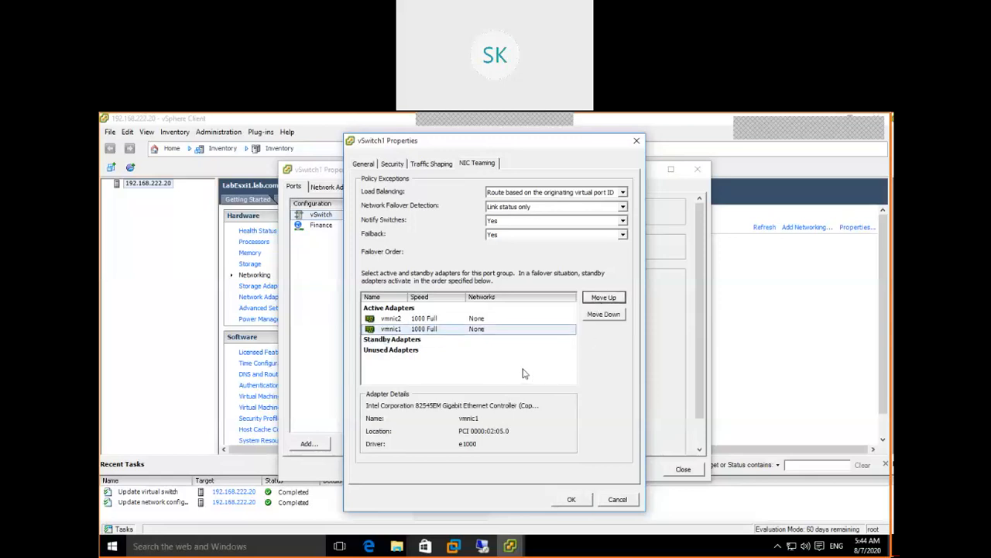
pyautogui.click(603, 298)
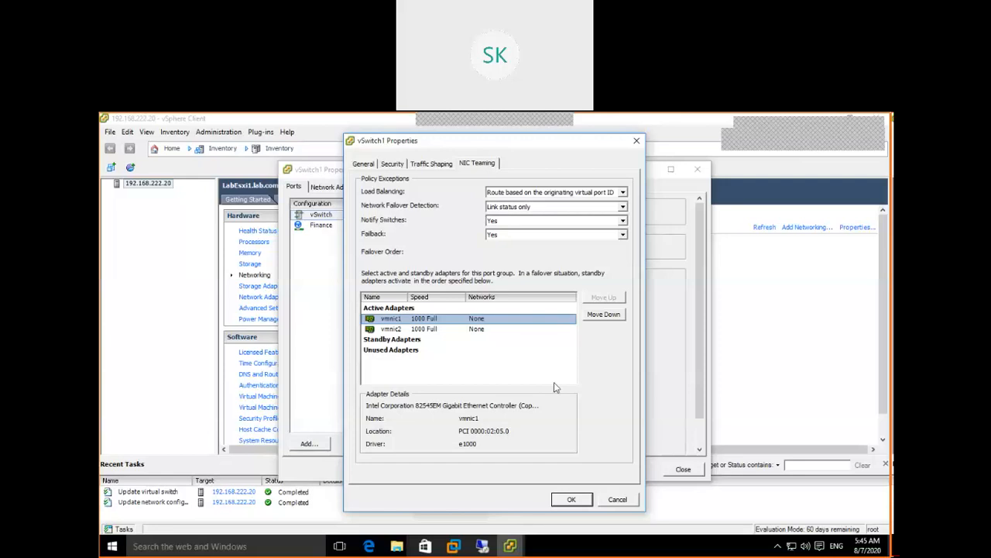
pyautogui.click(571, 499)
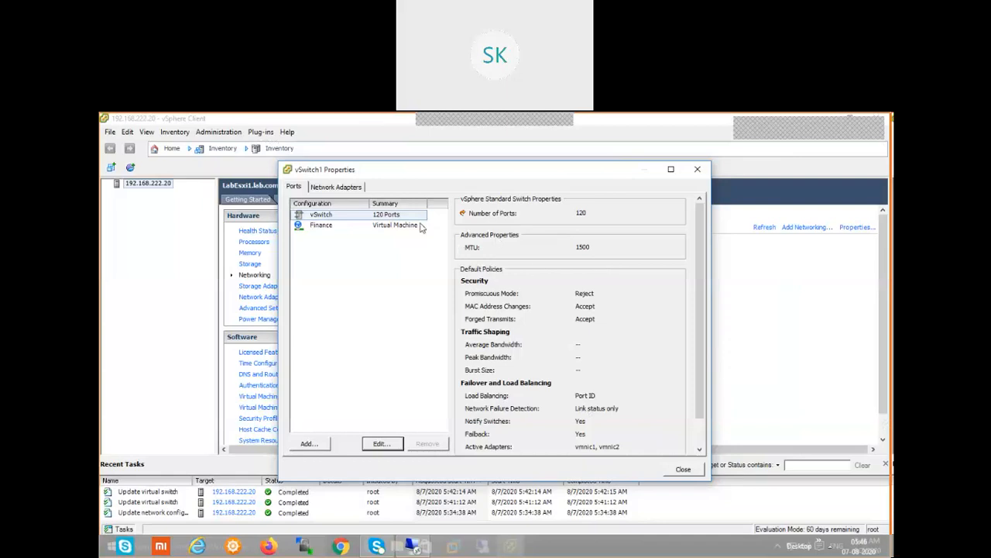
# Step: Add a virtual machine port group labelled HR with VLAN ID 200 to vSwitch1
pyautogui.click(315, 447)
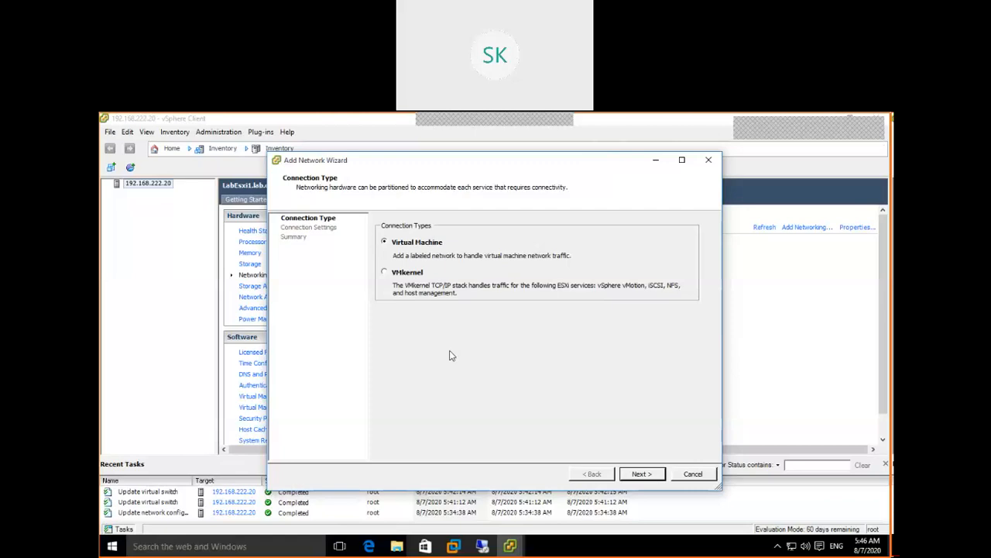
pyautogui.click(639, 474)
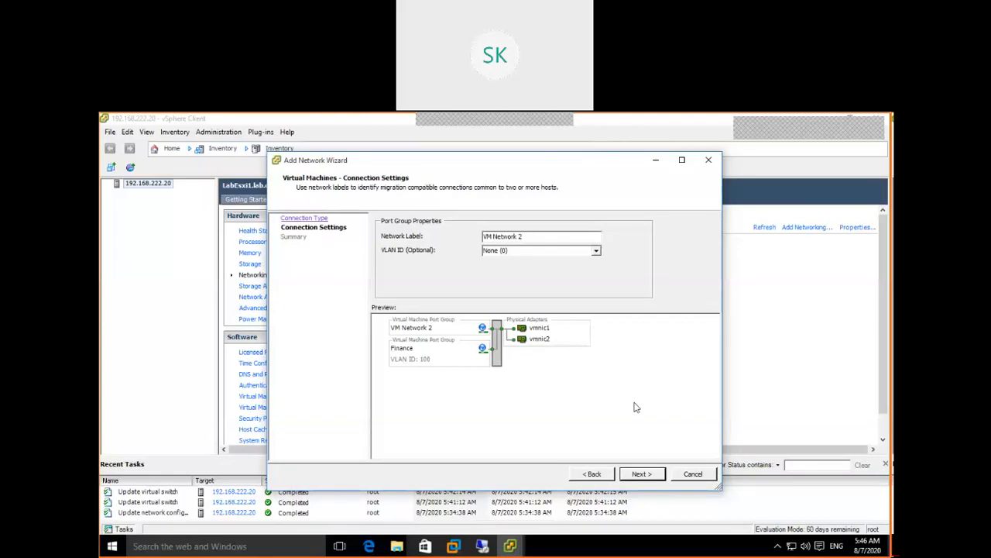
pyautogui.moveTo(538, 235); pyautogui.dragTo(429, 236)
pyautogui.write('HR')
pyautogui.press('Tab')
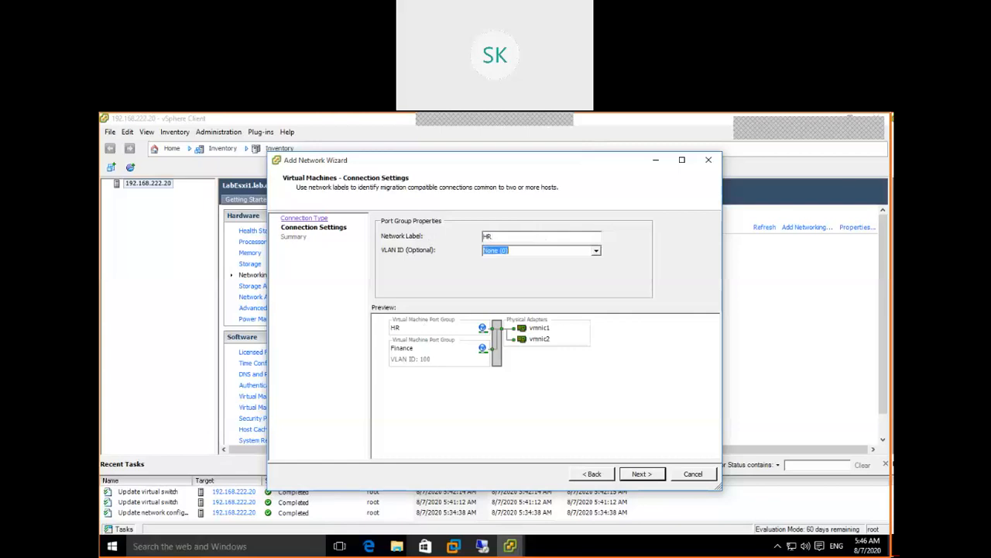
pyautogui.write('200')
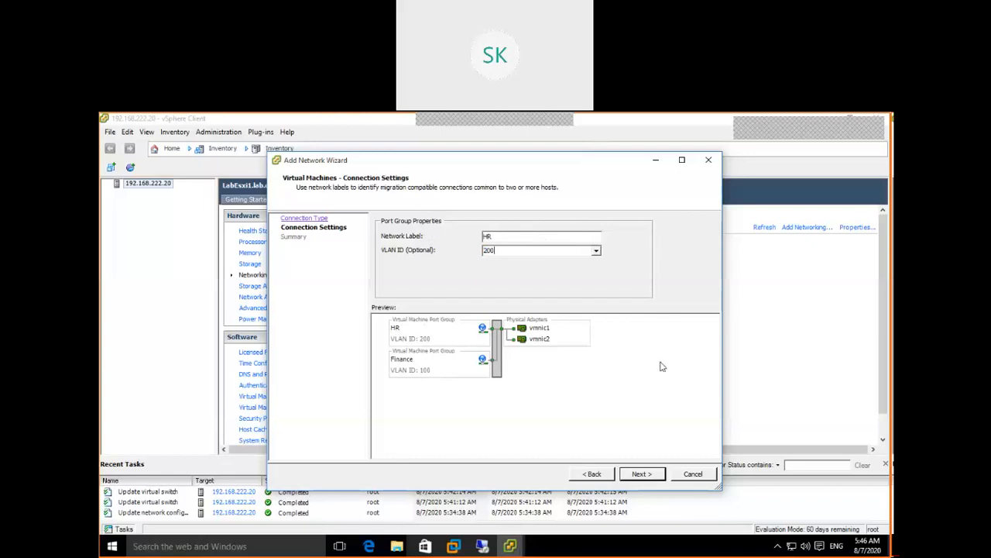
pyautogui.click(641, 474)
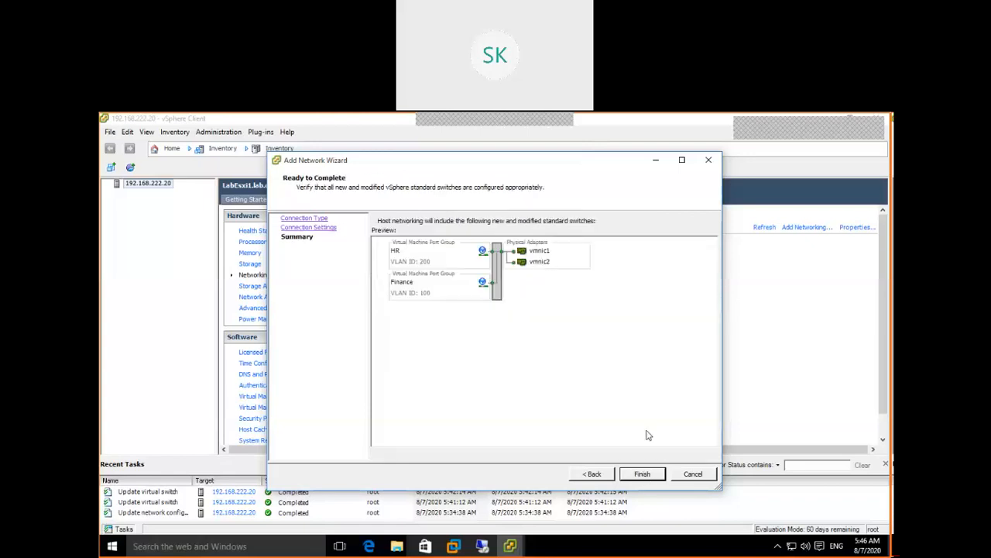
pyautogui.click(644, 476)
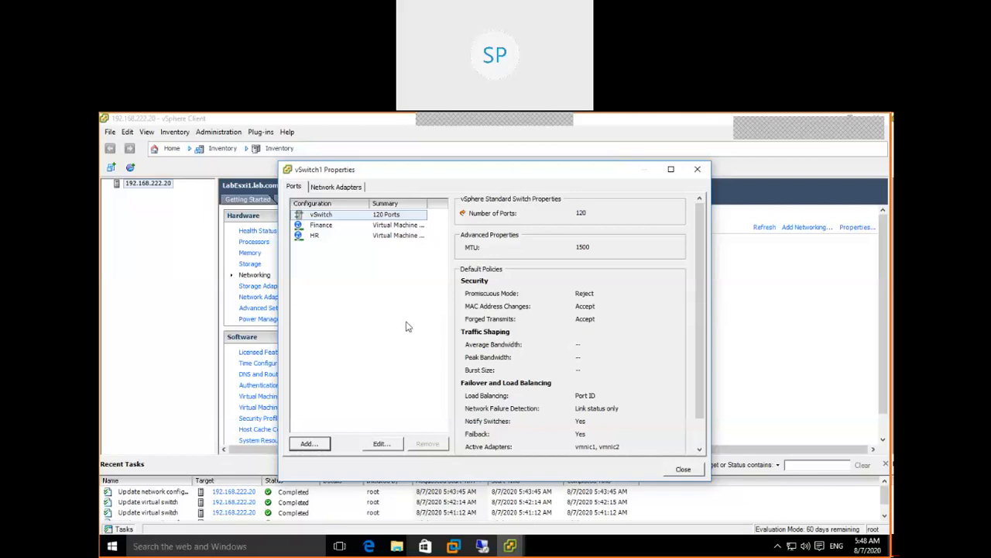
# Step: Add a virtual machine port group labelled webservers with VLAN ID 300 to vSwitch1 and leave the switch's properties
pyautogui.click(318, 442)
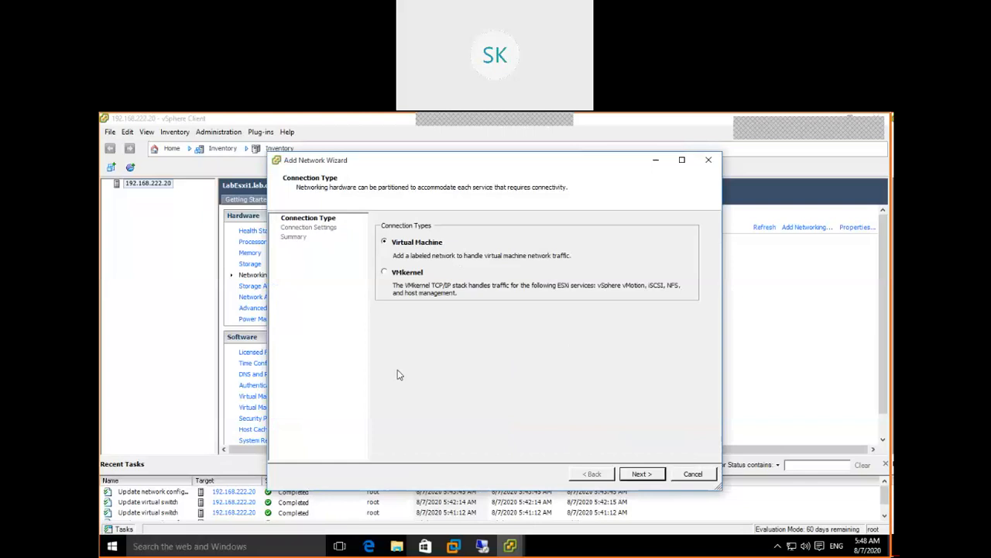
pyautogui.click(644, 476)
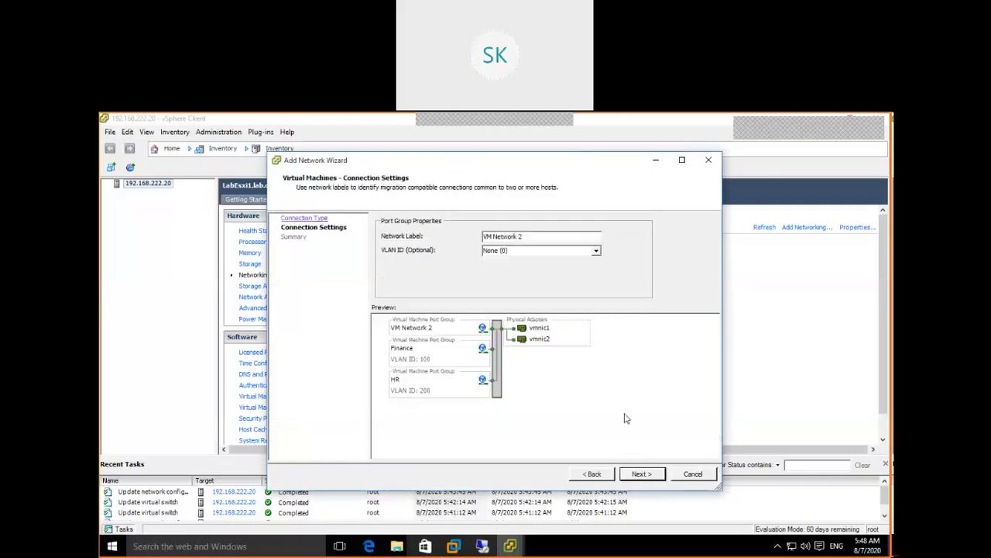
pyautogui.moveTo(530, 237); pyautogui.dragTo(474, 241)
pyautogui.write('We')
pyautogui.press('BackSpace')
pyautogui.press('BackSpace')
pyautogui.write('webservers')
pyautogui.press('Tab')
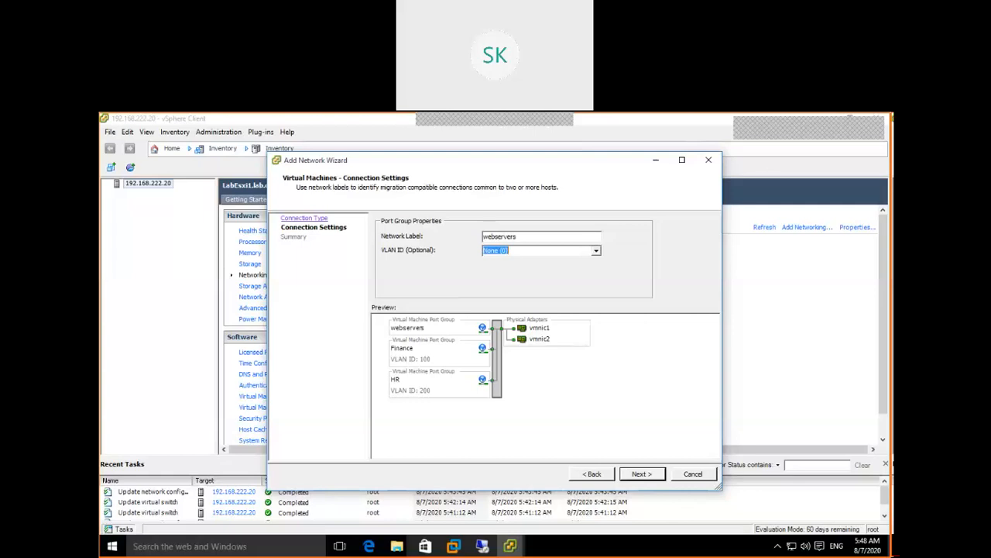
pyautogui.write('300')
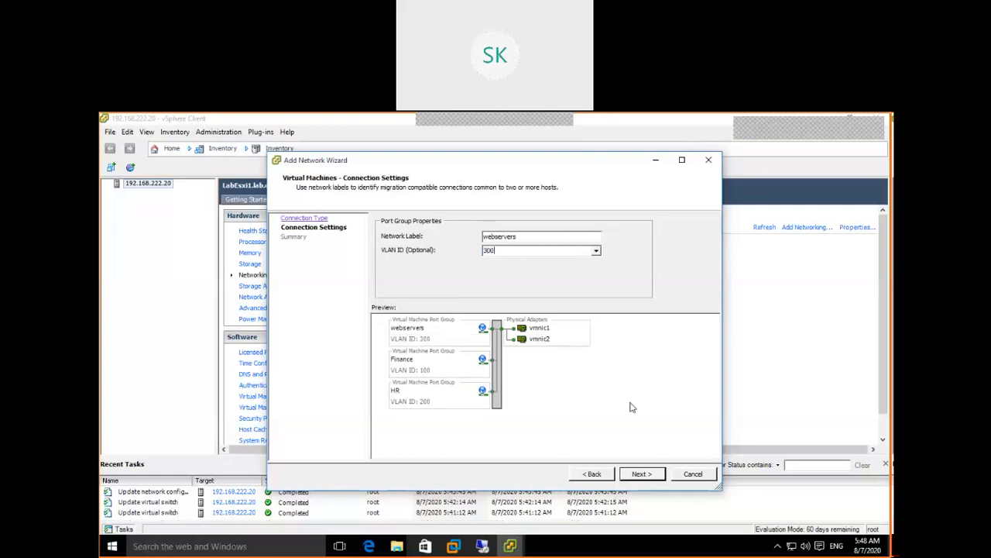
pyautogui.click(641, 476)
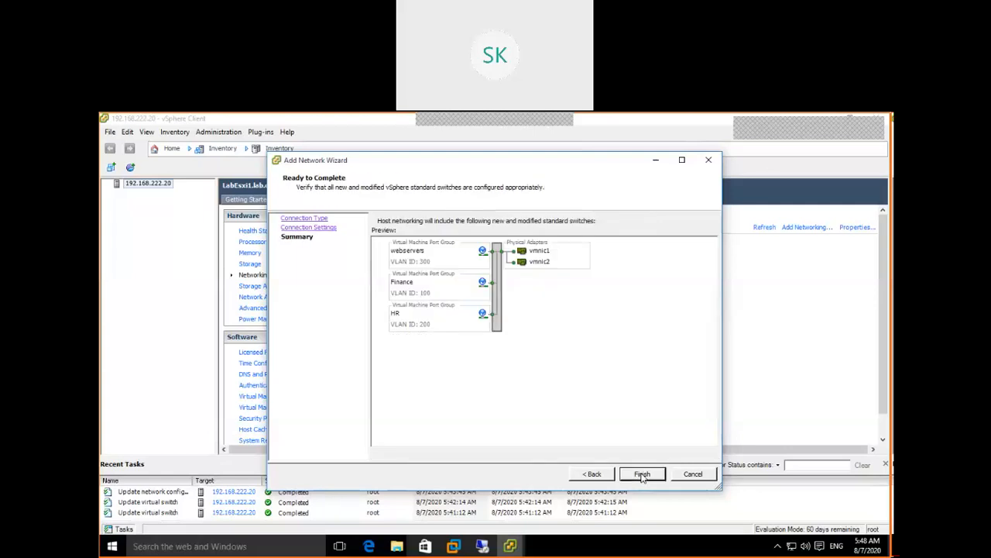
pyautogui.click(642, 476)
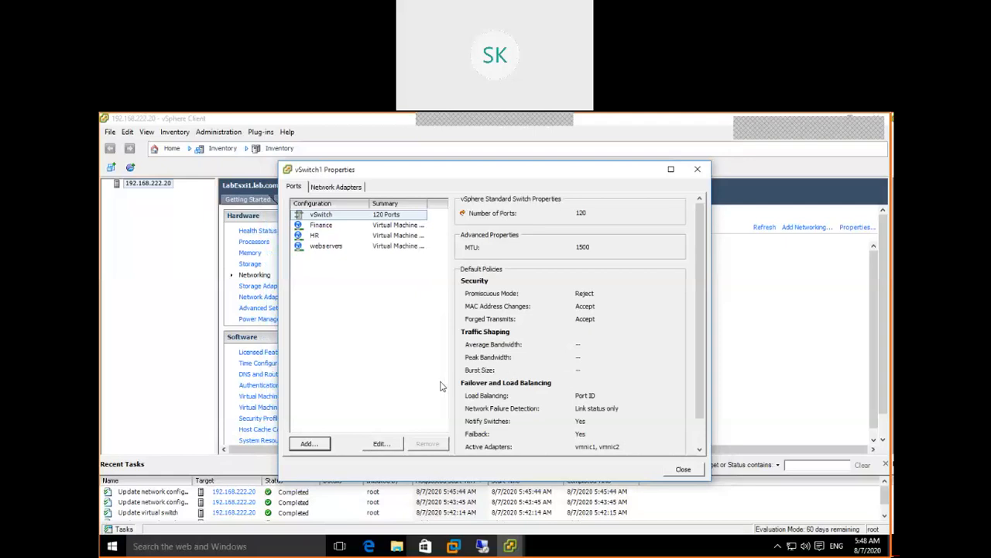
pyautogui.click(680, 471)
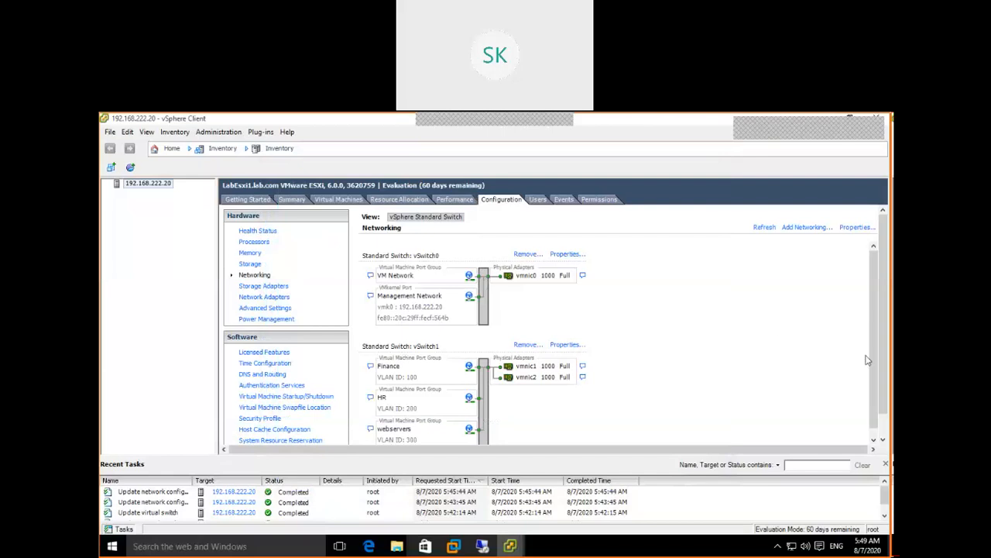
# Step: Start adding a virtual machine network on a new vSphere standard switch without any physical adapters
pyautogui.scroll(-2, 871, 361)
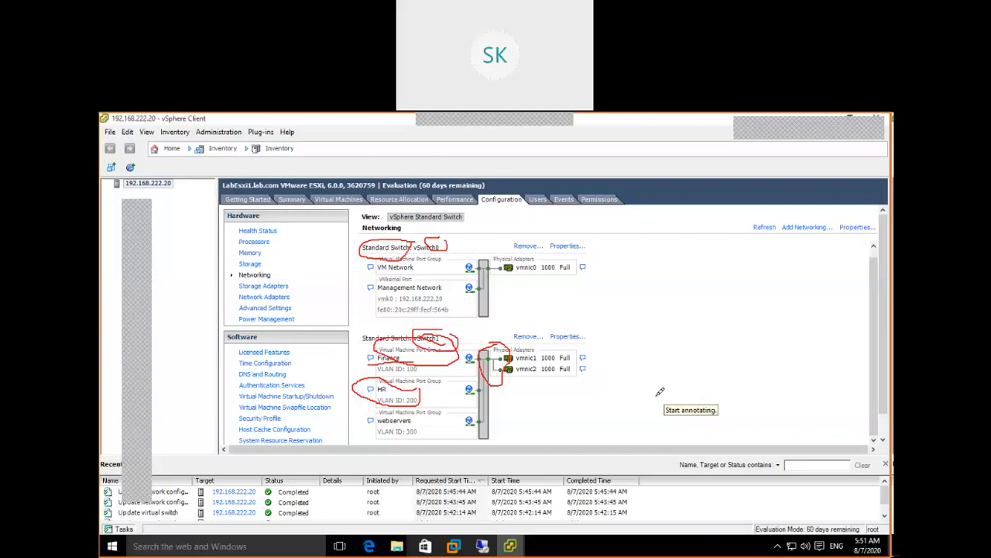
pyautogui.click(793, 227)
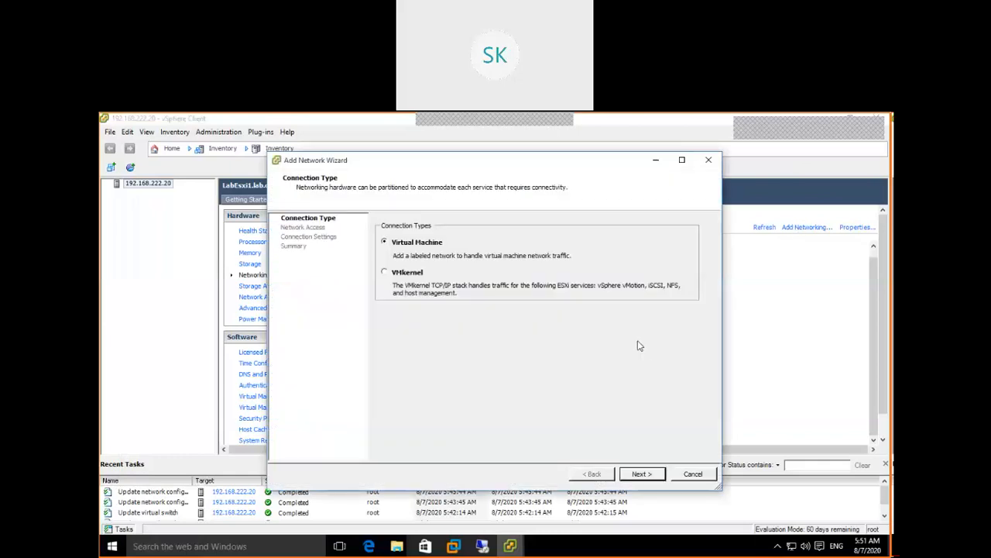
pyautogui.click(642, 475)
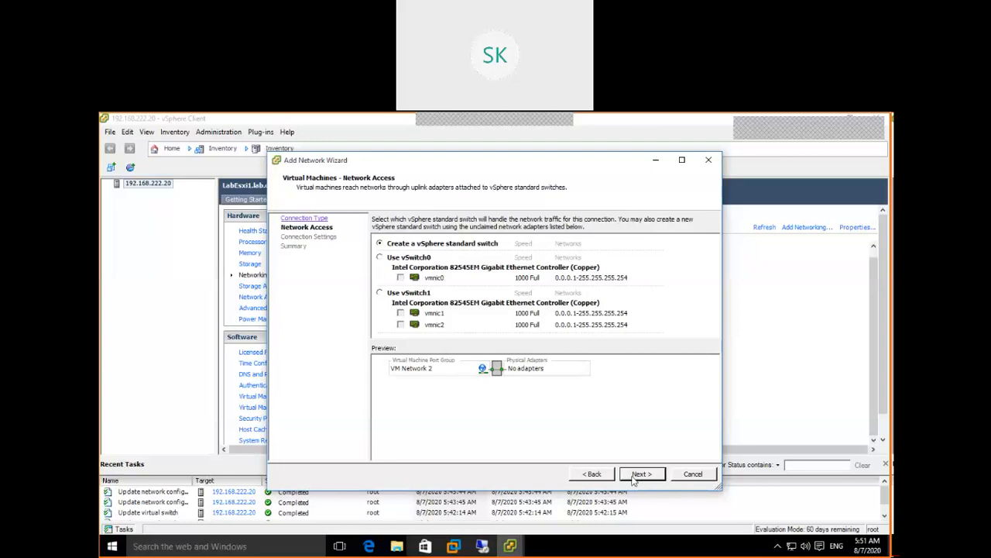
pyautogui.click(635, 479)
pyautogui.click(653, 479)
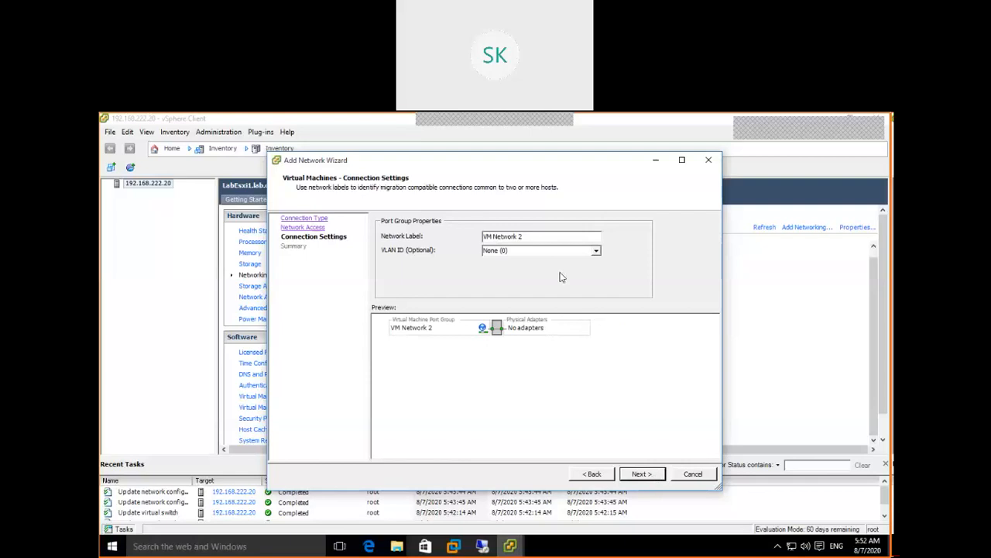
# Step: Label the new switch's port group dbserver, set its VLAN ID to 400 and finish creating the network
pyautogui.moveTo(573, 238); pyautogui.dragTo(483, 237)
pyautogui.write('finance2')
pyautogui.hotkey('ctrl', 'a')
pyautogui.write('db')
pyautogui.write('b')
pyautogui.write('server')
pyautogui.press('Tab')
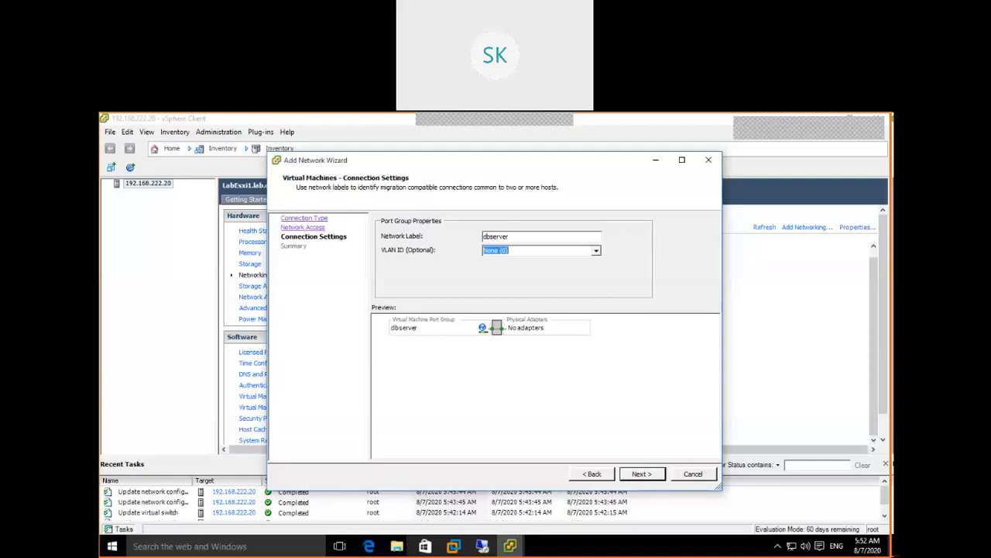
pyautogui.write('400')
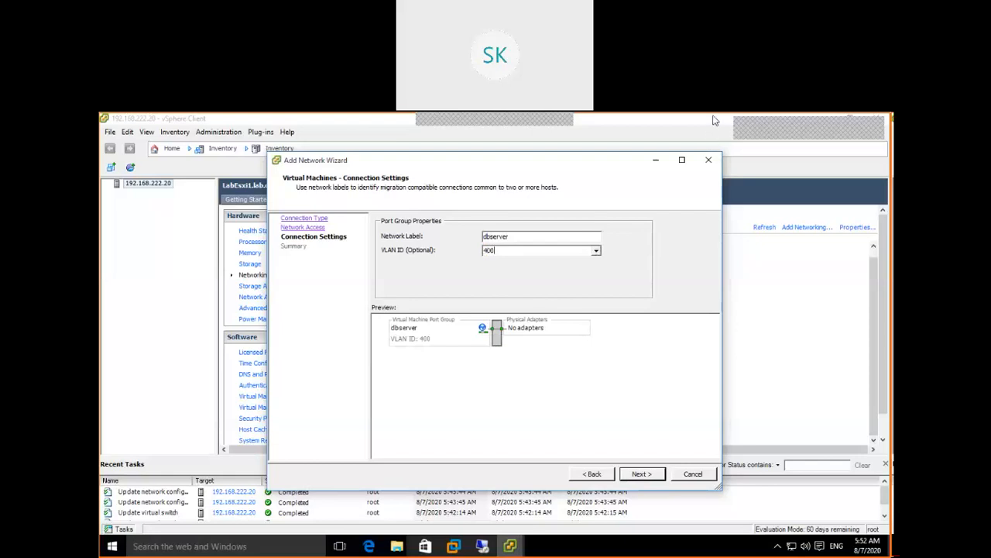
pyautogui.click(649, 473)
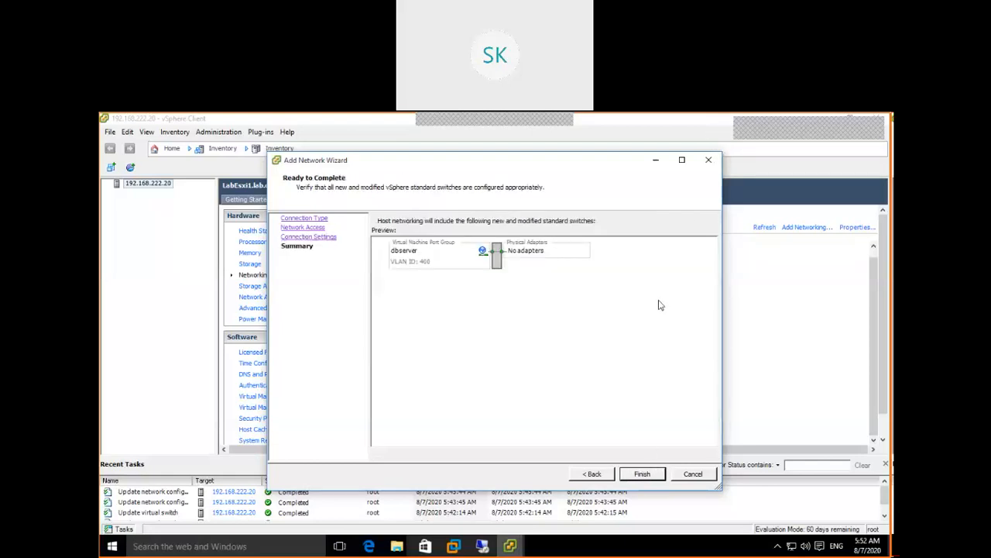
pyautogui.click(654, 476)
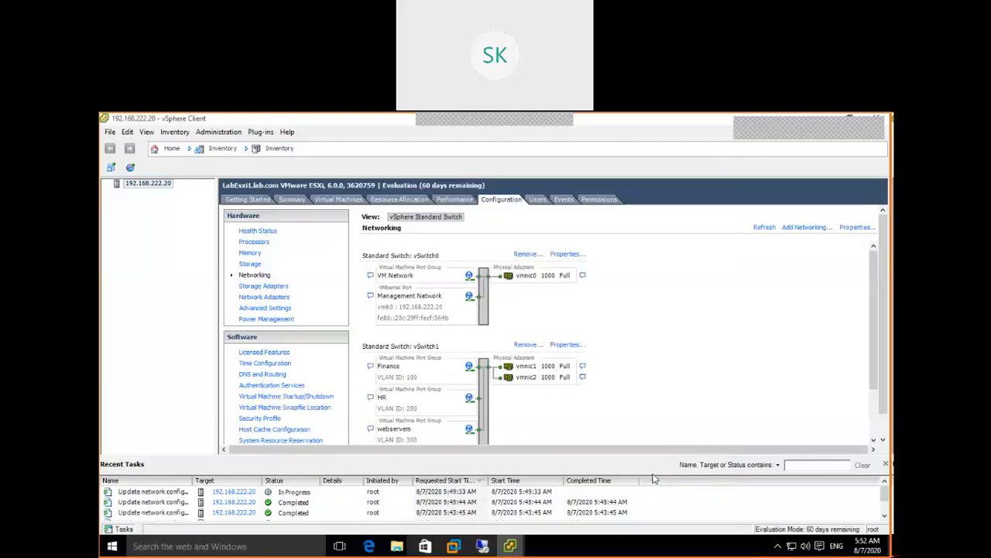
pyautogui.scroll(-2, 692, 343)
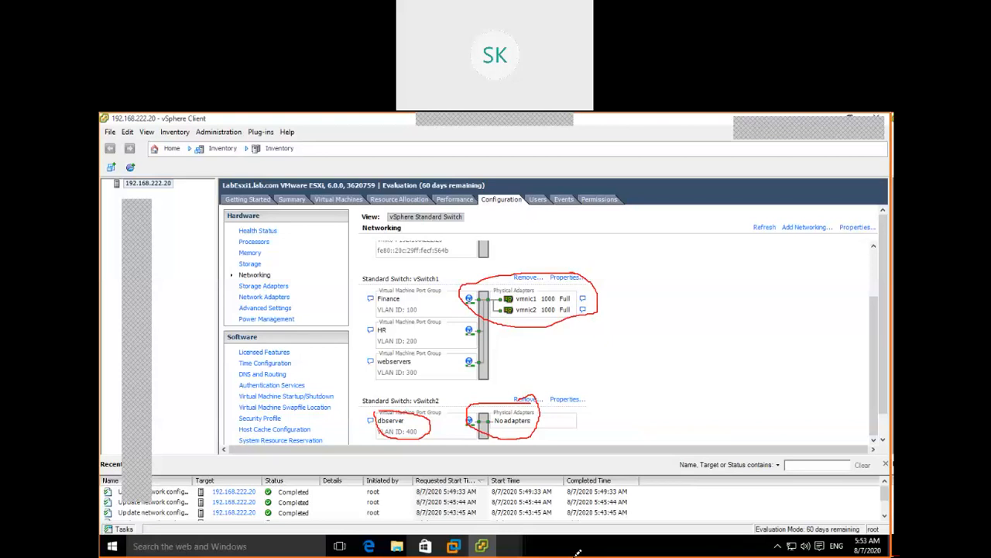
pyautogui.moveTo(406, 293); pyautogui.dragTo(416, 310)
pyautogui.moveTo(526, 298); pyautogui.dragTo(688, 289)
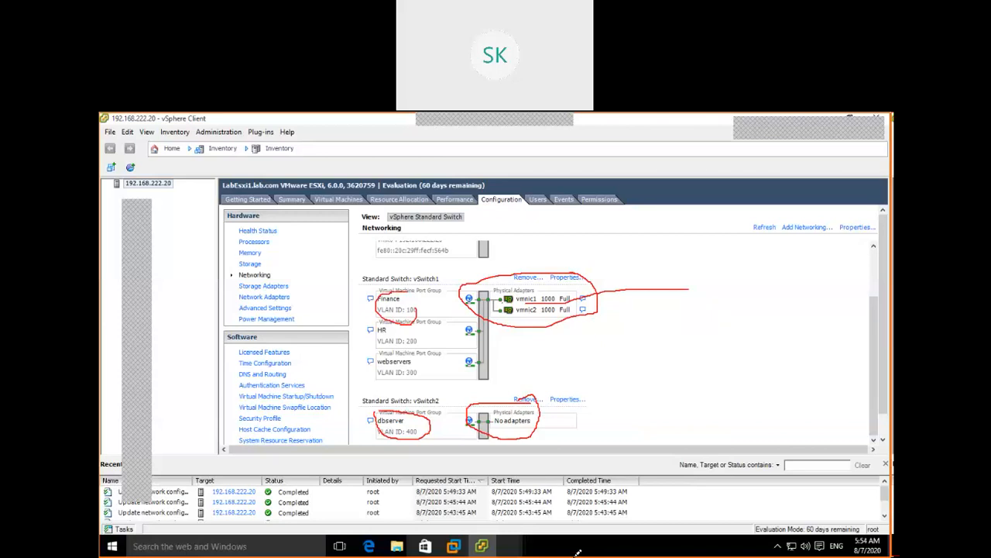
pyautogui.moveTo(393, 410); pyautogui.dragTo(380, 413)
pyautogui.moveTo(536, 396)
pyautogui.mouseDown()
pyautogui.moveTo(577, 419)
pyautogui.moveTo(539, 435)
pyautogui.mouseUp()
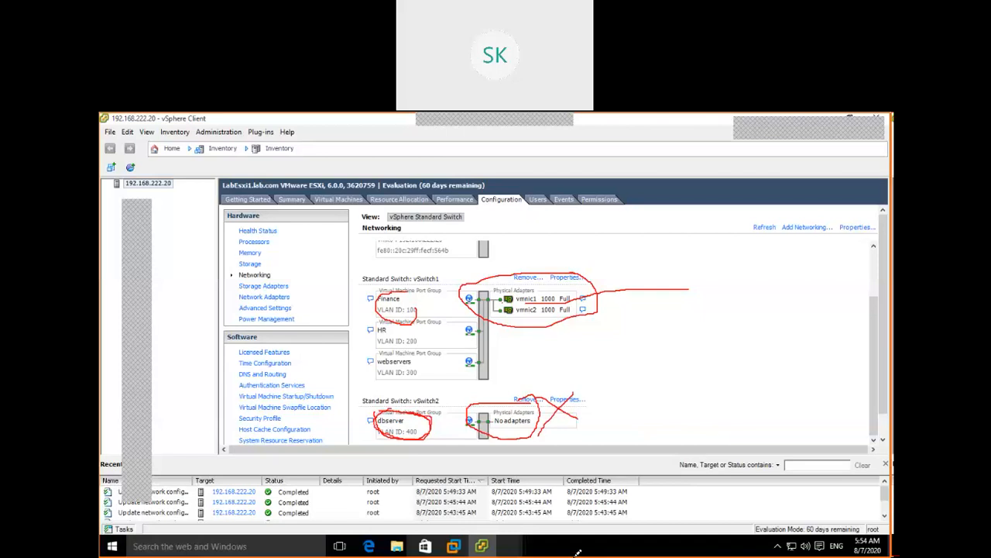
pyautogui.moveTo(452, 416); pyautogui.dragTo(505, 417)
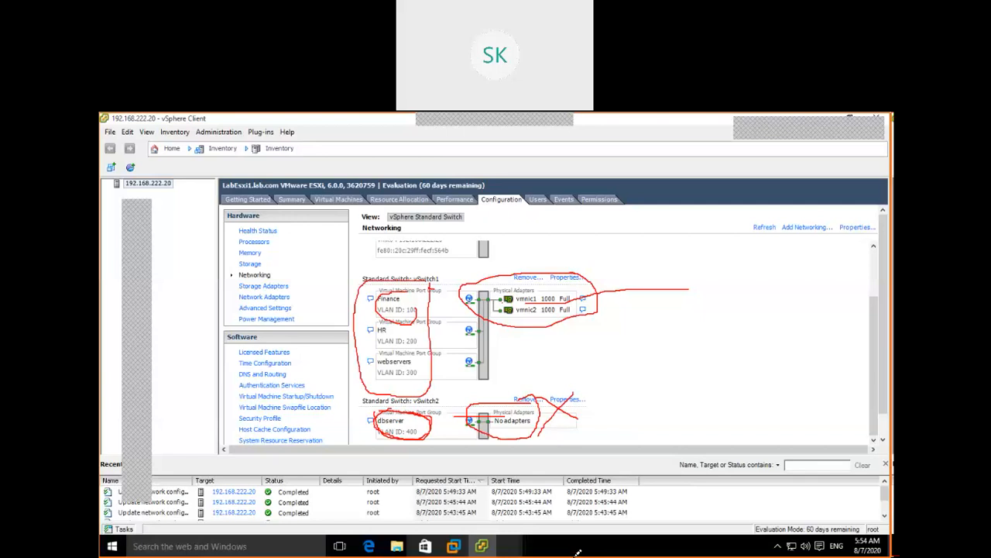
pyautogui.moveTo(531, 282); pyautogui.dragTo(541, 279)
pyautogui.moveTo(573, 313); pyautogui.dragTo(660, 310)
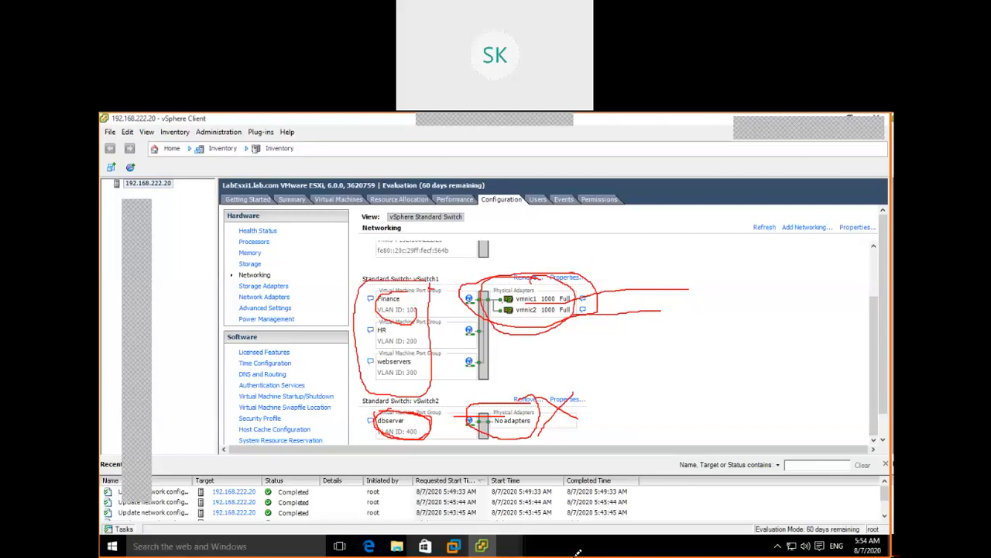
pyautogui.moveTo(511, 293); pyautogui.dragTo(504, 311)
pyautogui.moveTo(489, 295); pyautogui.dragTo(511, 358)
pyautogui.moveTo(484, 296)
pyautogui.mouseDown()
pyautogui.moveTo(491, 318)
pyautogui.moveTo(502, 309)
pyautogui.mouseUp()
pyautogui.moveTo(538, 316)
pyautogui.mouseDown()
pyautogui.moveTo(742, 330)
pyautogui.moveTo(715, 347)
pyautogui.mouseUp()
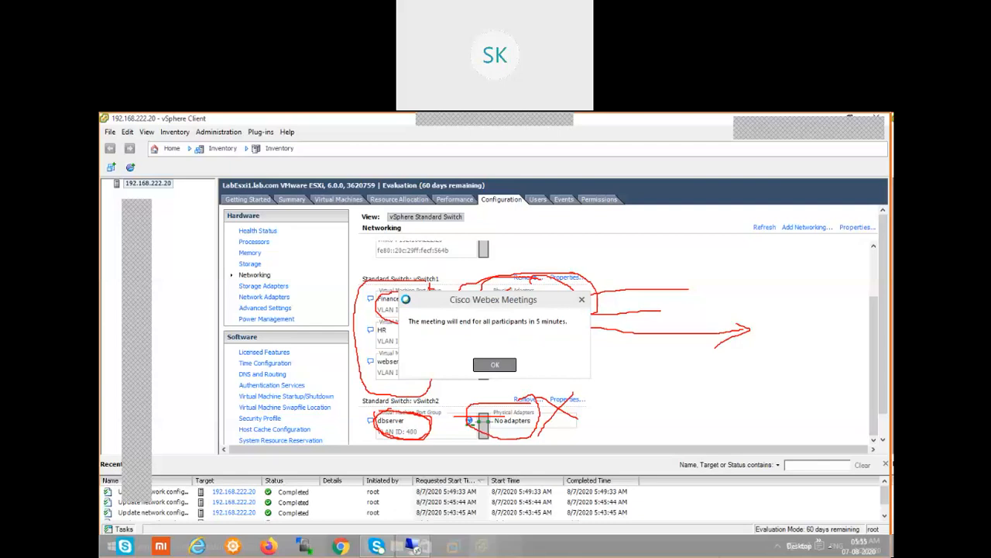
pyautogui.click(494, 364)
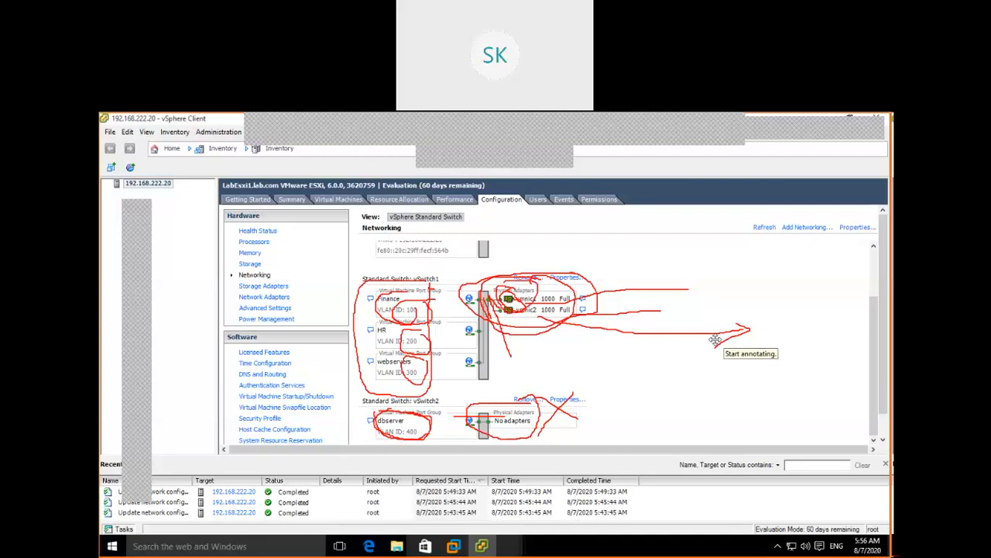
pyautogui.moveTo(765, 320); pyautogui.dragTo(765, 314)
pyautogui.moveTo(784, 272); pyautogui.dragTo(770, 381)
pyautogui.moveTo(785, 269); pyautogui.dragTo(809, 379)
pyautogui.moveTo(776, 319); pyautogui.dragTo(785, 325)
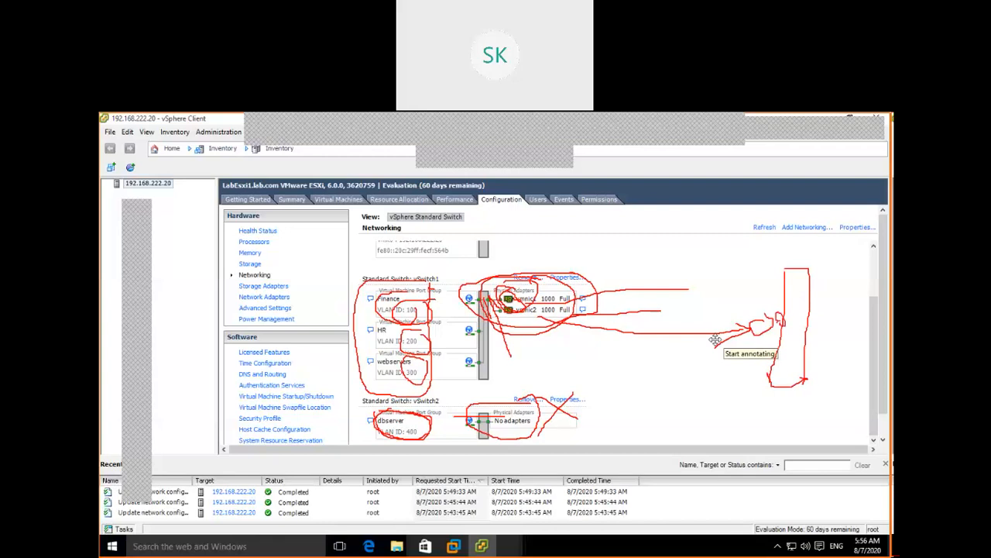
pyautogui.moveTo(780, 319); pyautogui.dragTo(803, 312)
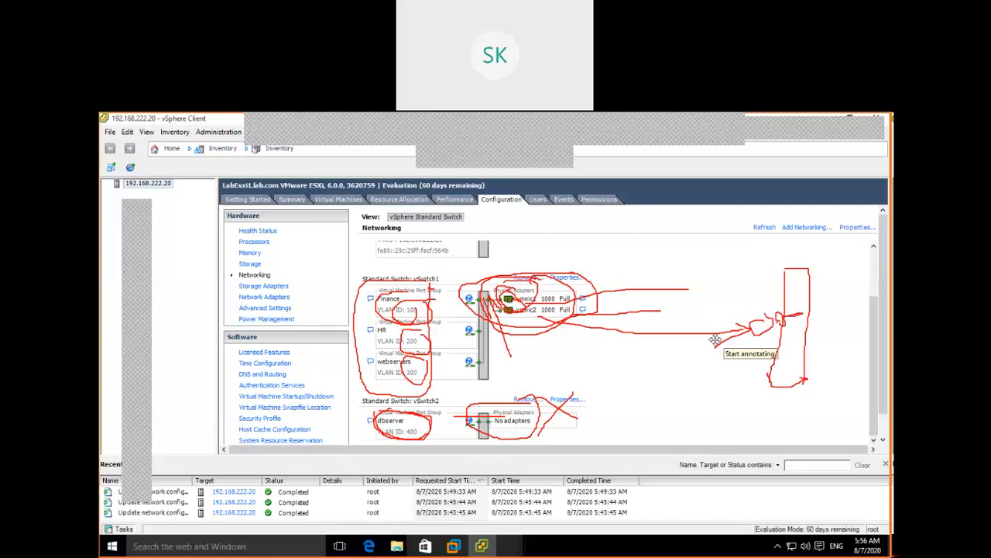